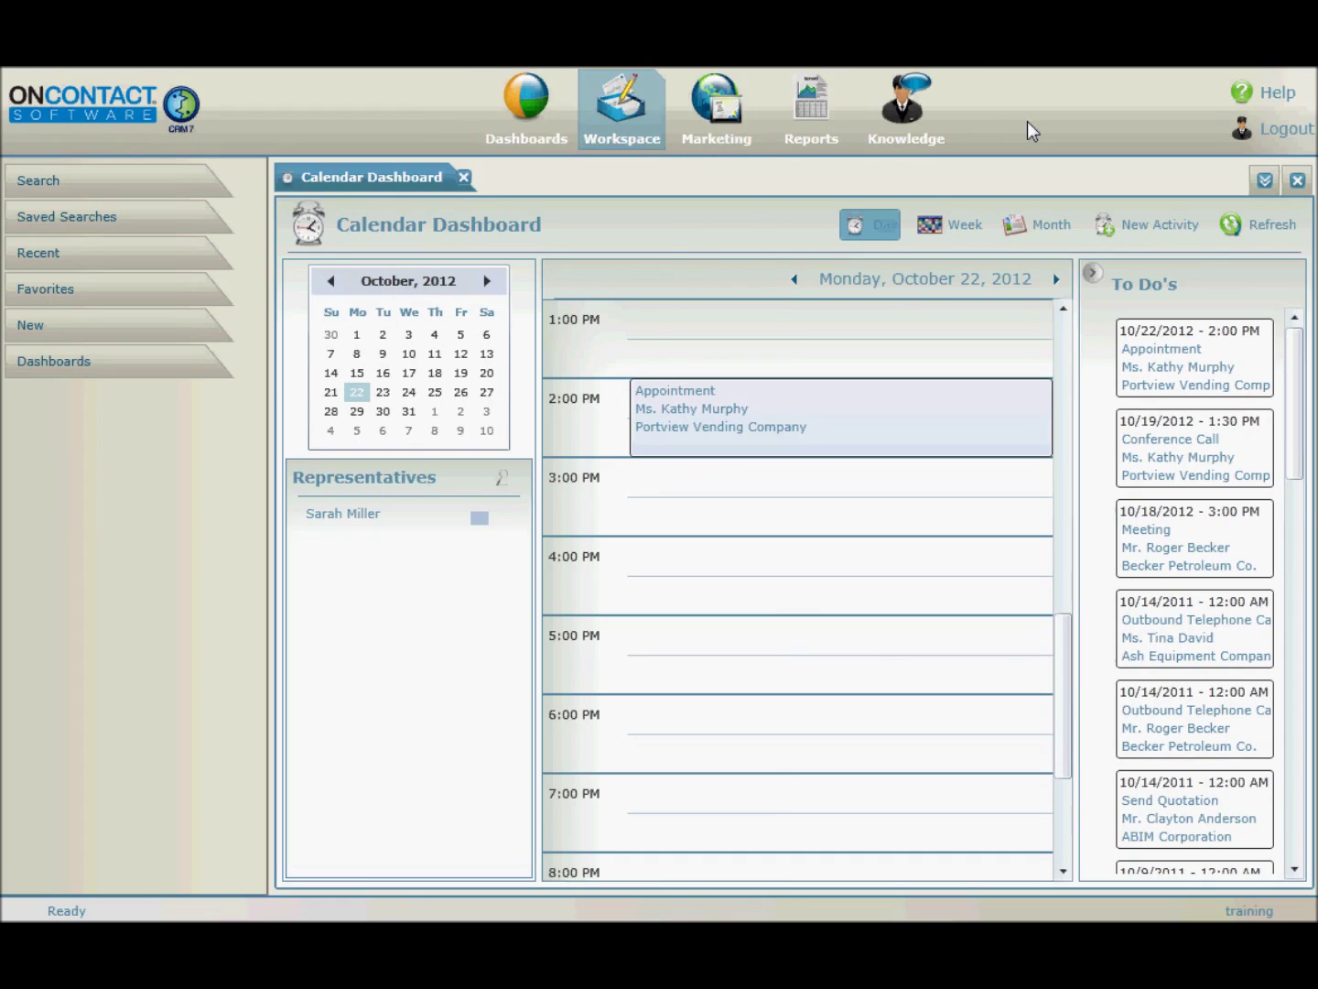
View the application's version information in the About Oncontact CRM 7 window, and close it
left_click(1242, 97)
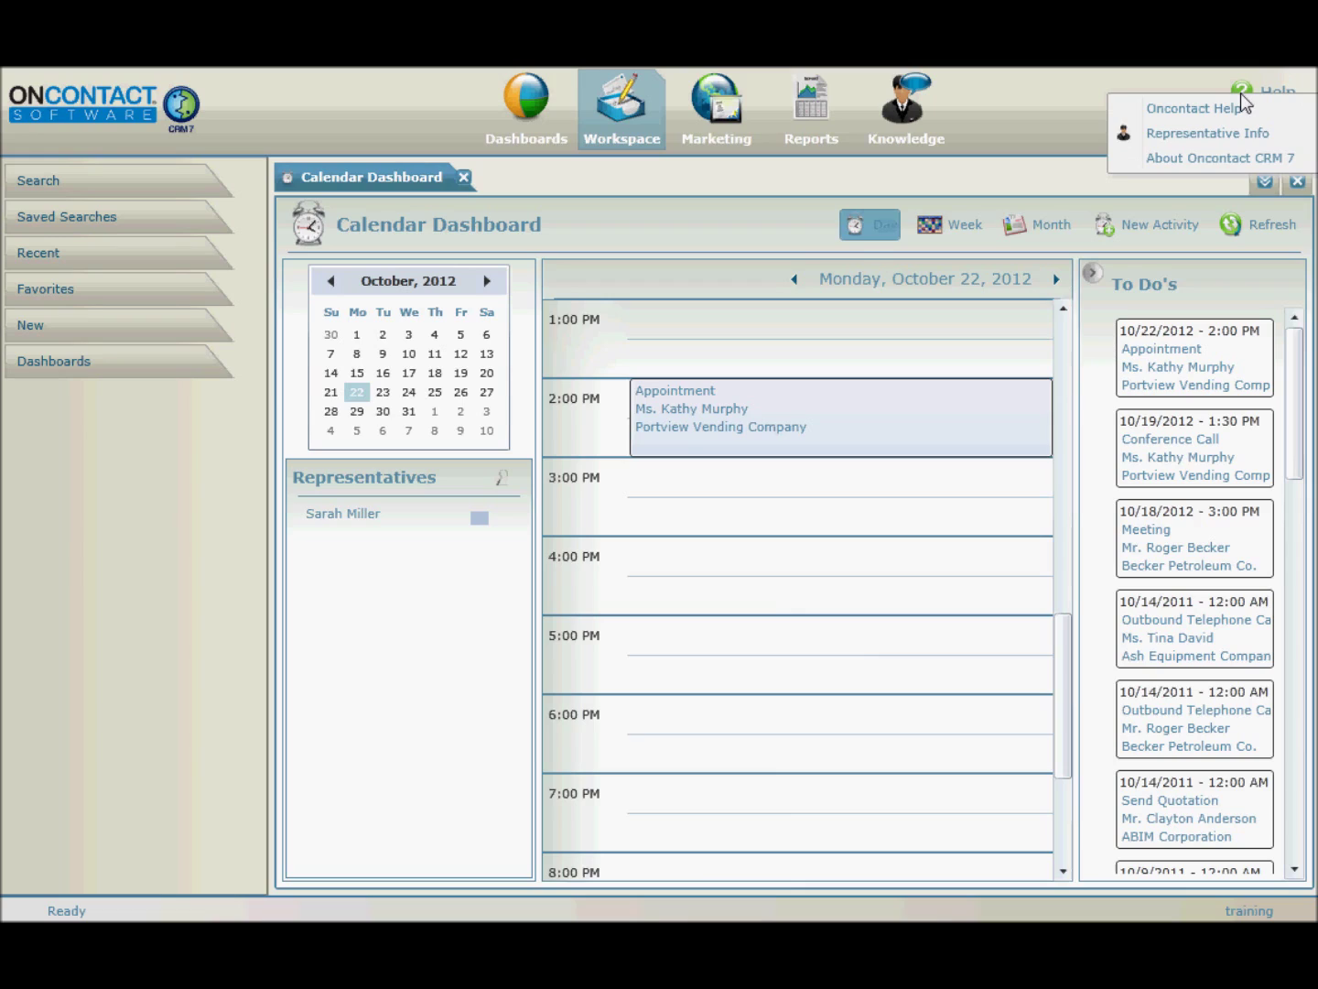
left_click(1216, 159)
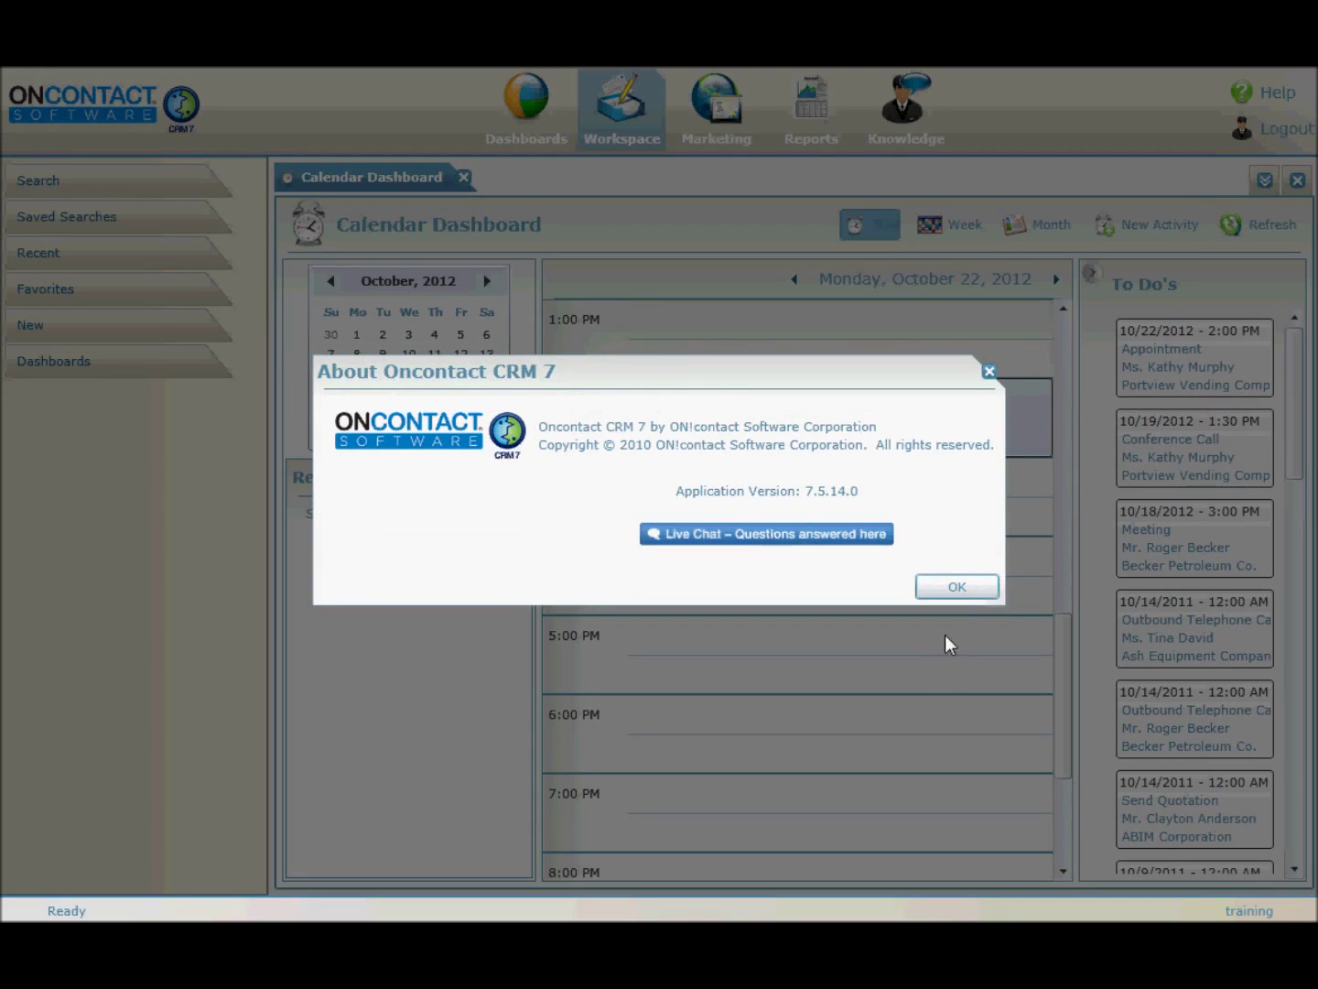
left_click(957, 595)
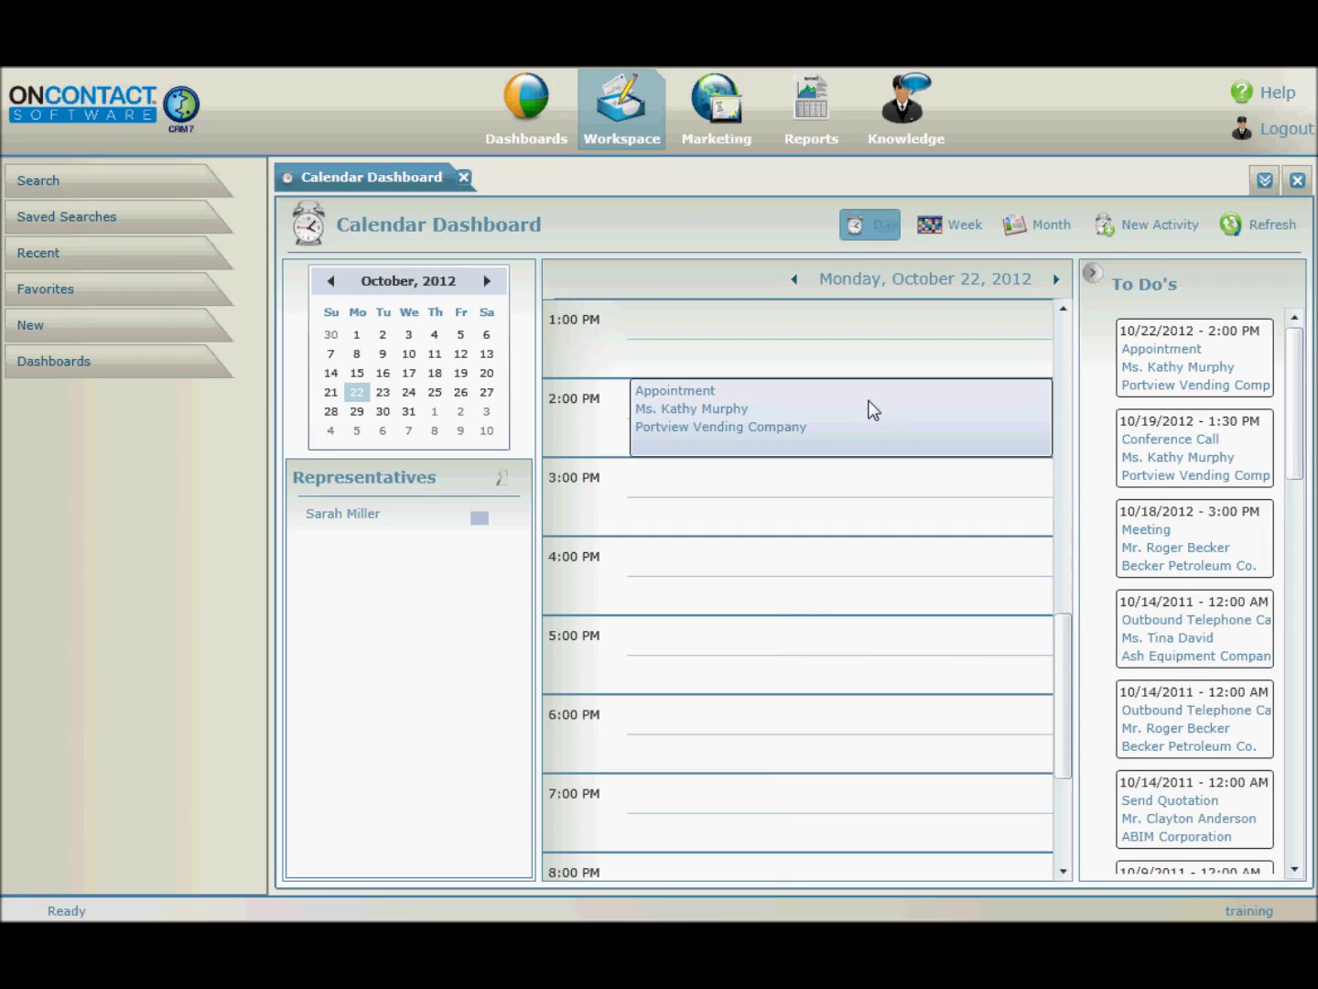
View the calendar days October 19, 16 and 17, 2012, and return to October 22
left_click(462, 375)
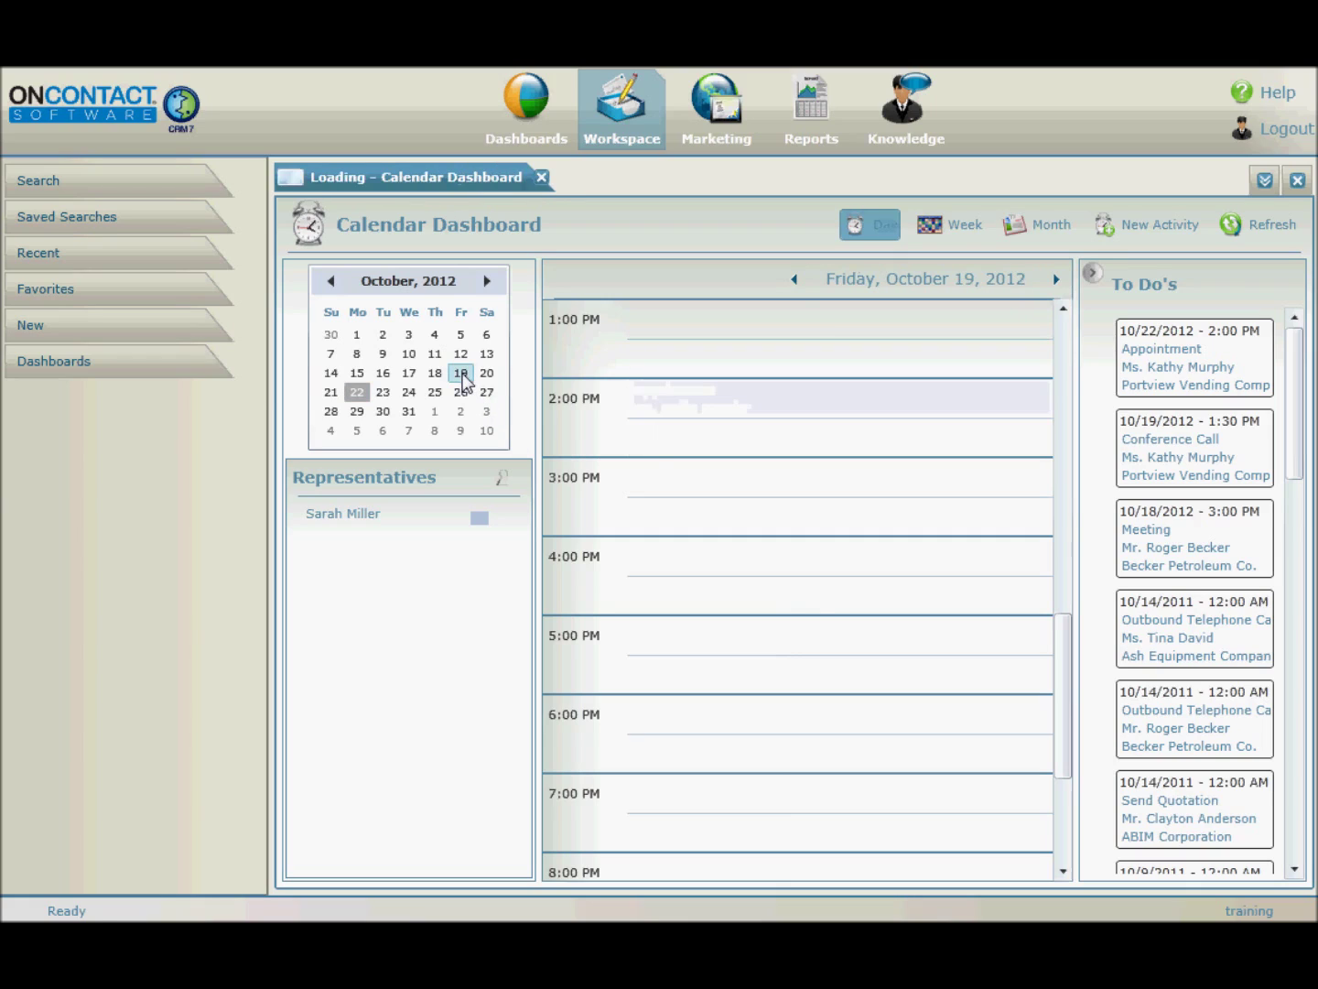
left_click(388, 374)
left_click(410, 375)
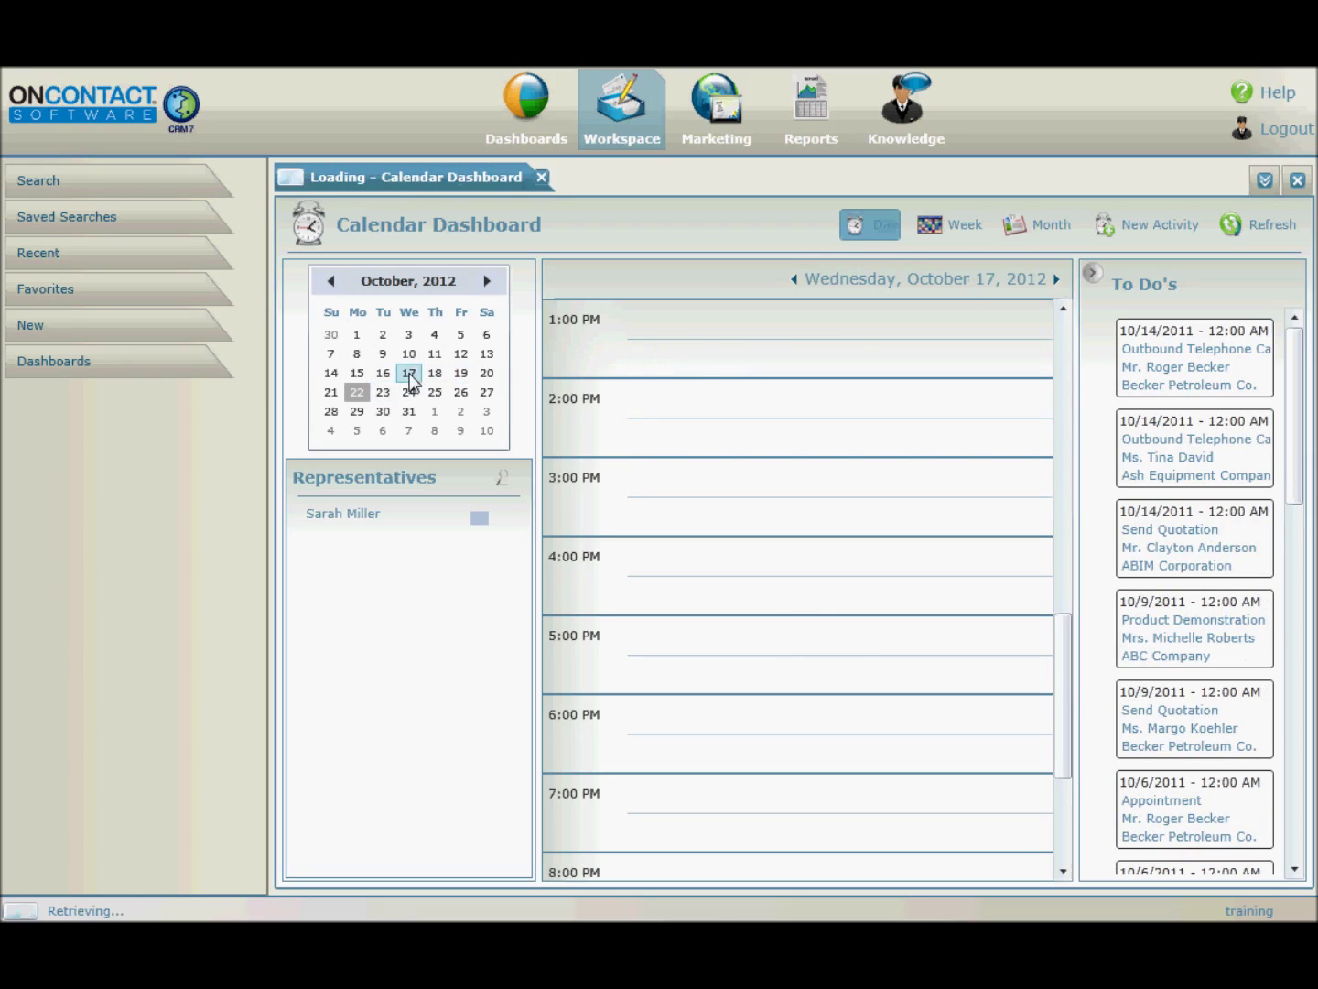
left_click(358, 392)
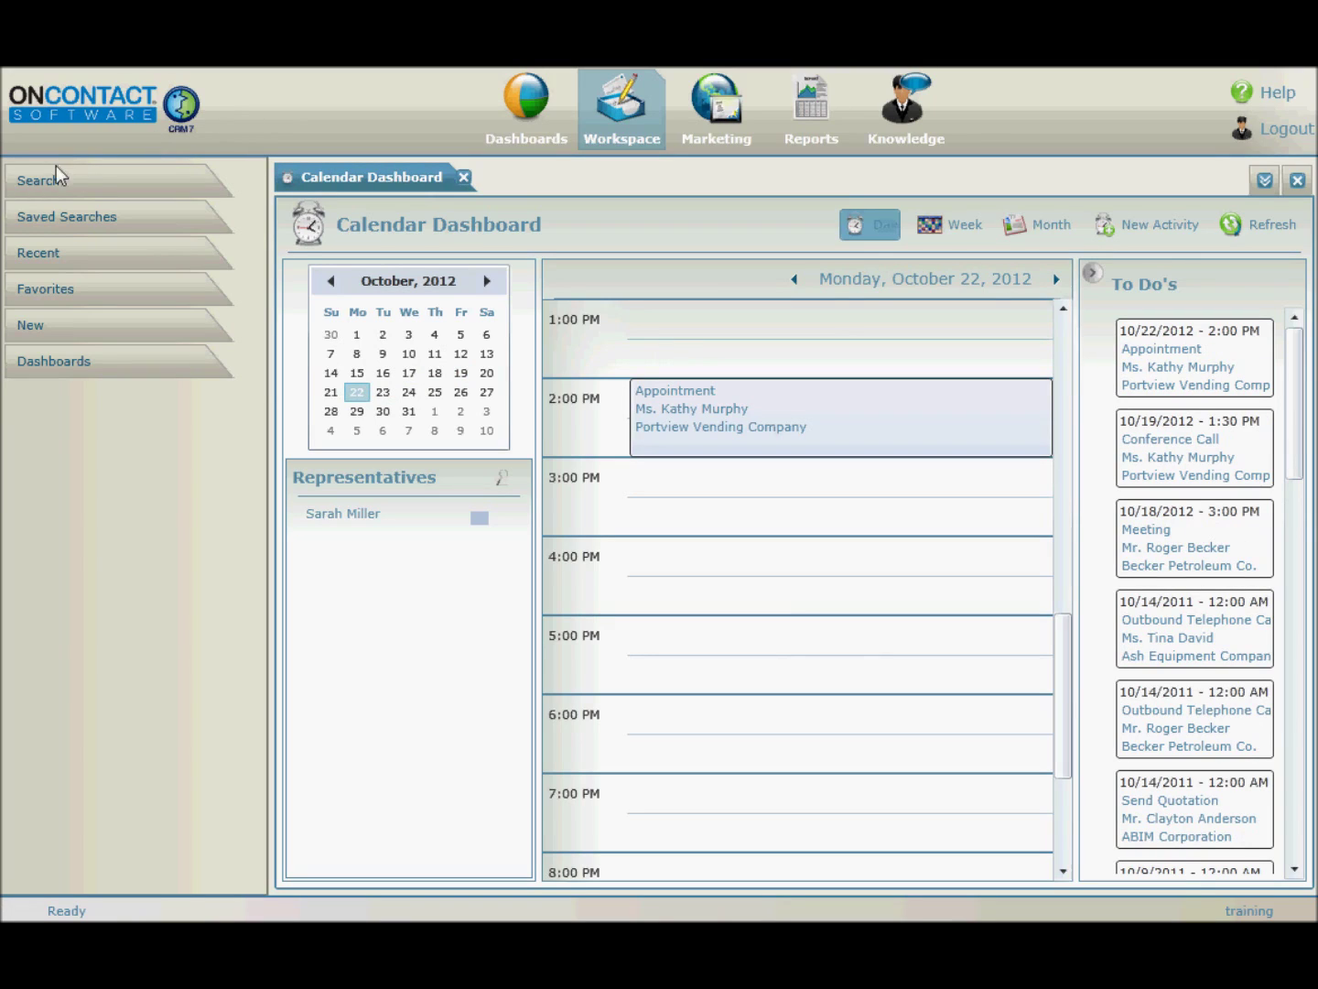
Search all record types for "jacob" and open the Jacobson Financial company record
left_click(81, 186)
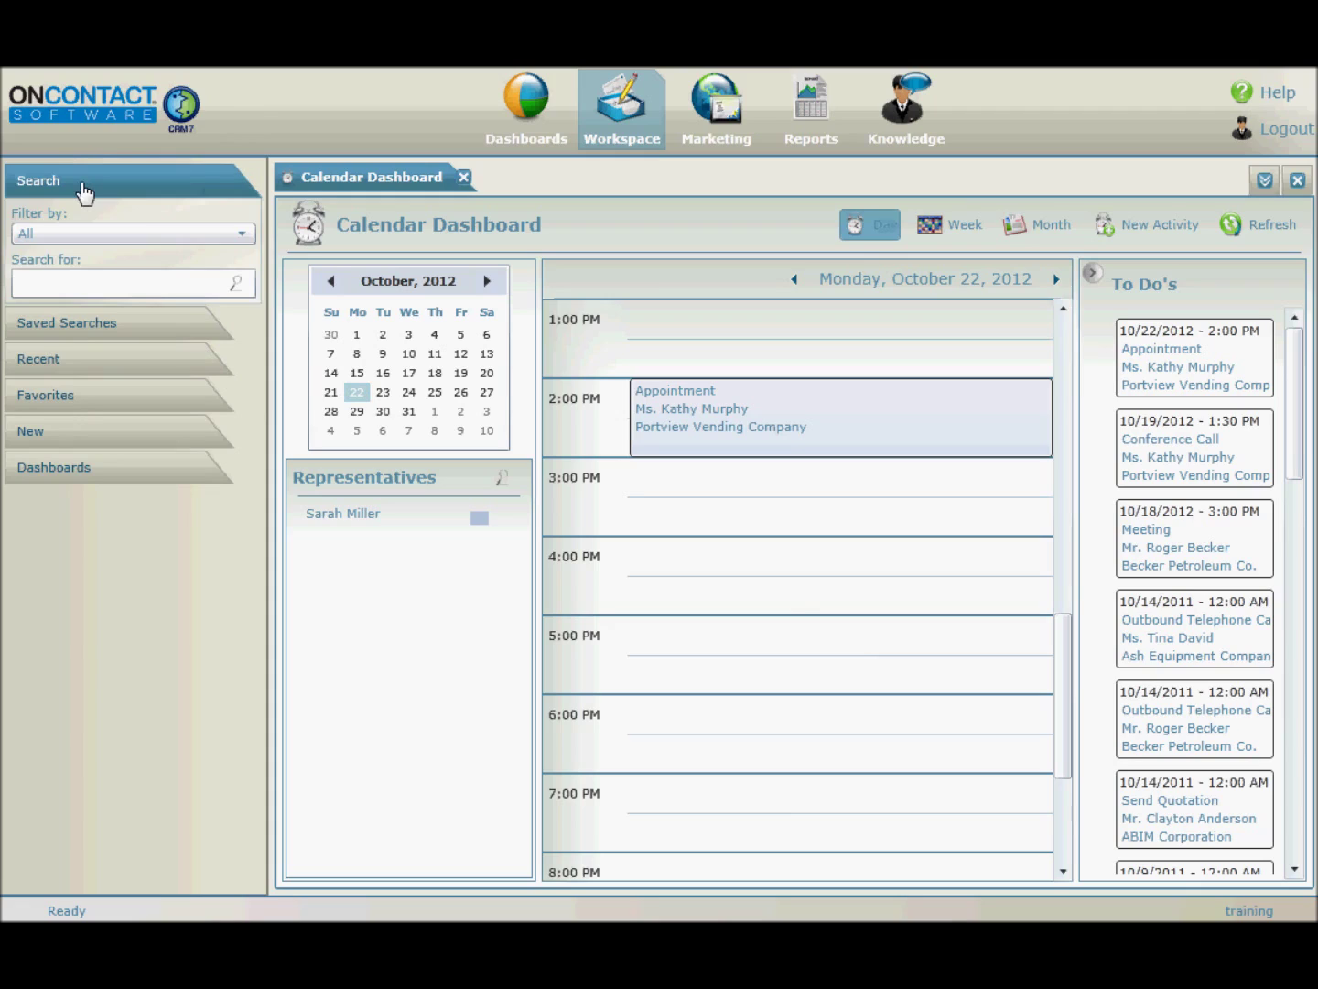
left_click(244, 236)
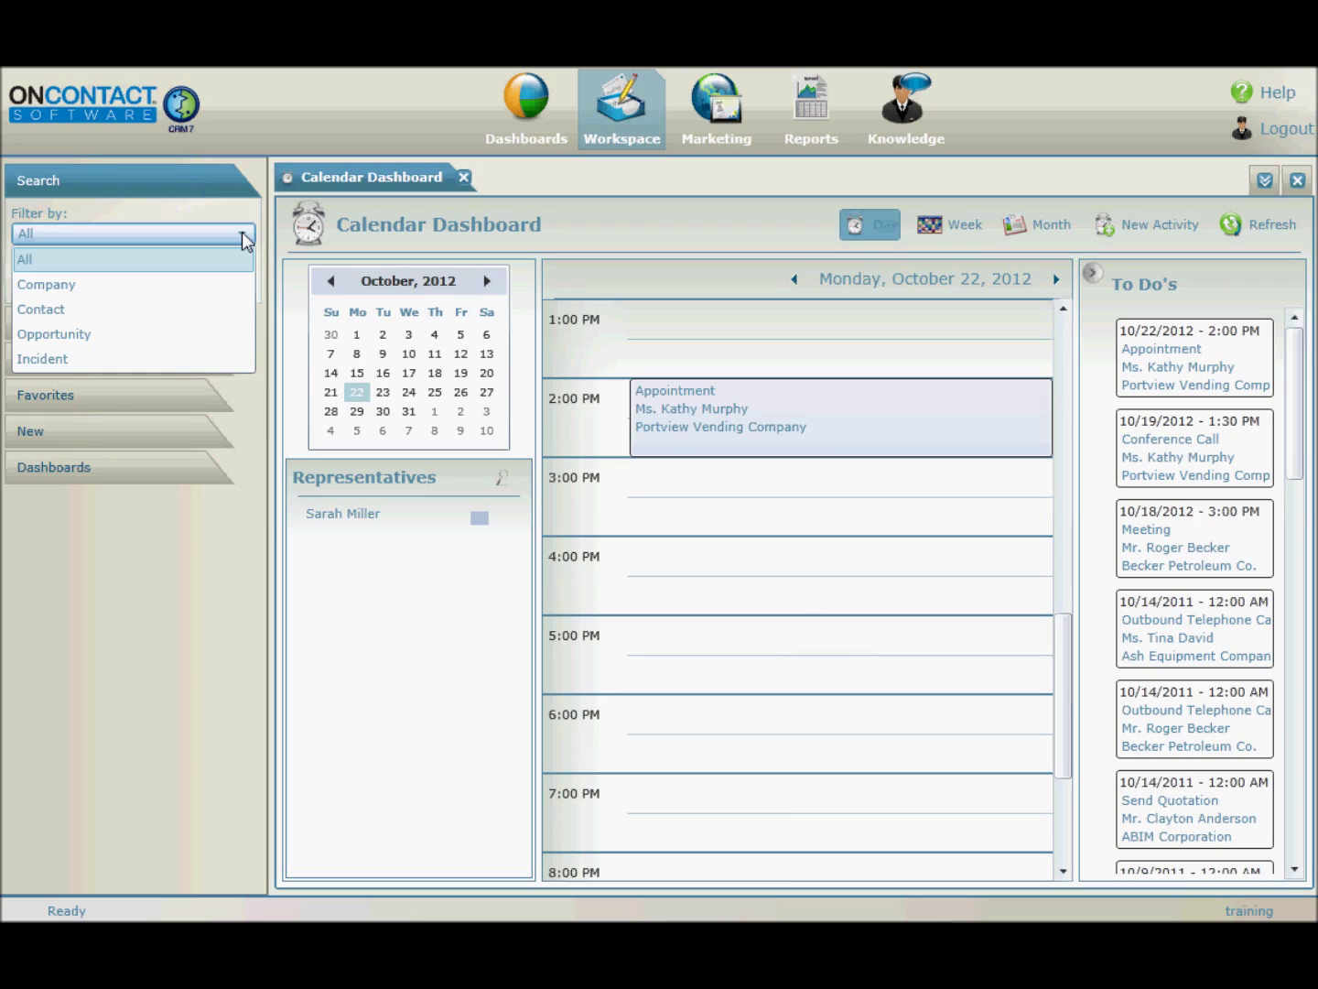
left_click(243, 240)
type("j")
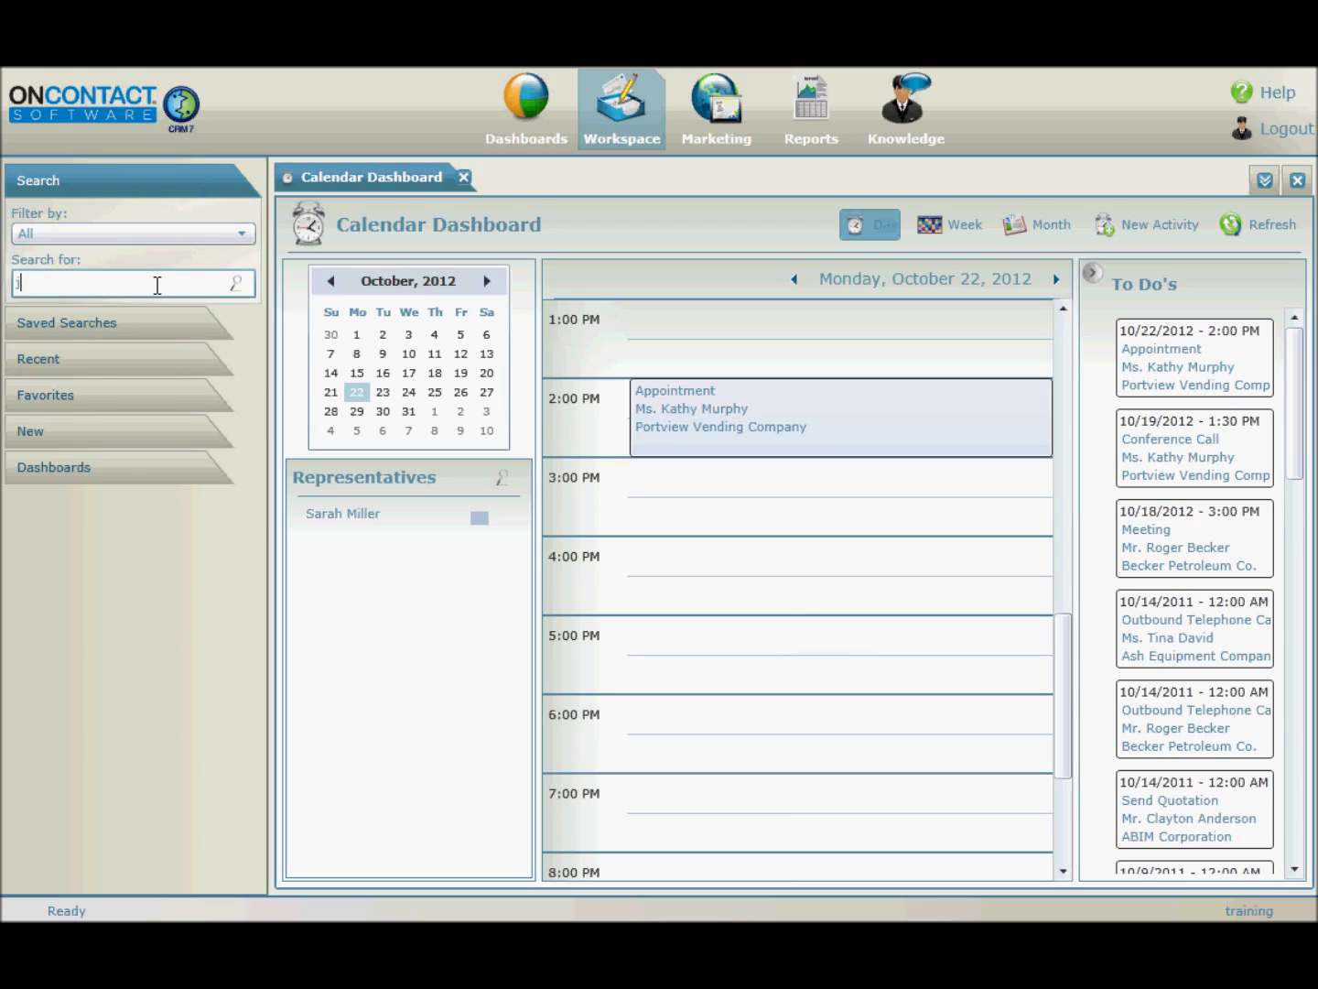
type("acob")
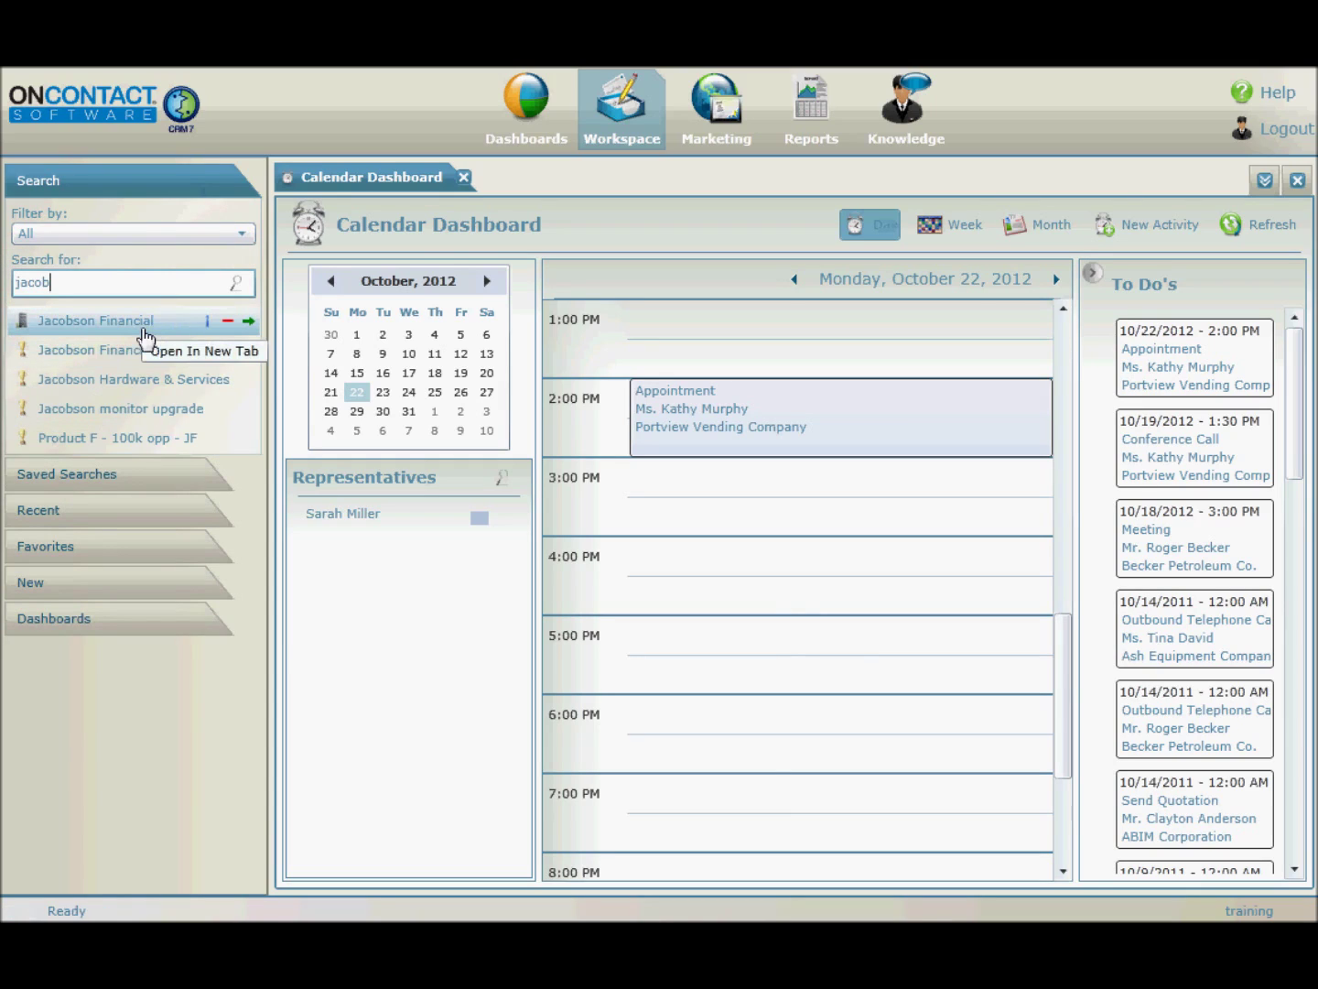
left_click(126, 329)
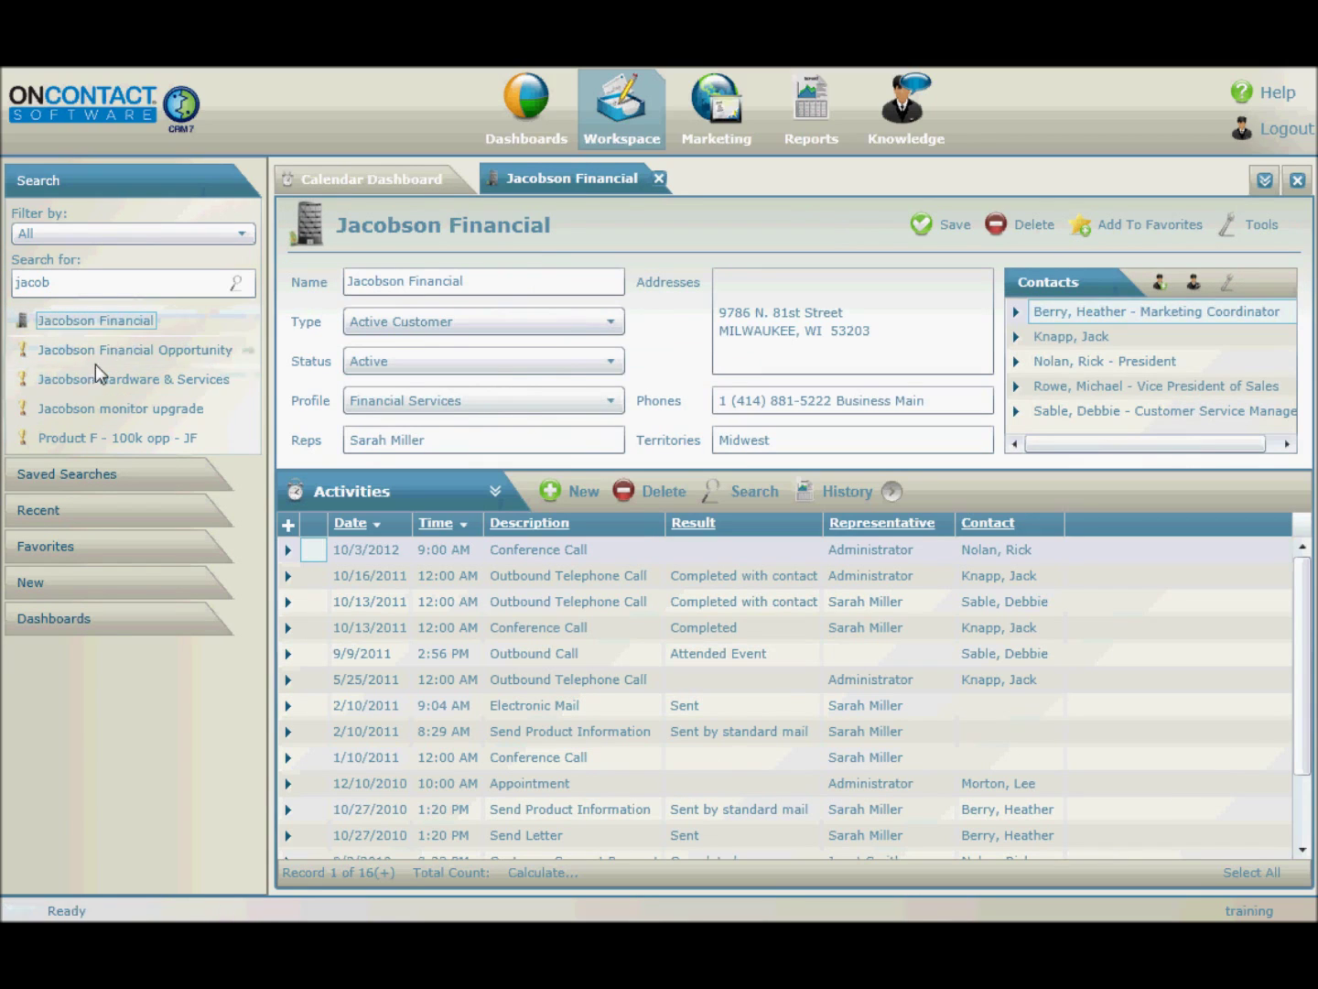
Open the Jacobson Financial Opportunity, Jacobson Hardware & Services and Jacobson monitor upgrade opportunities from the search results
left_click(102, 363)
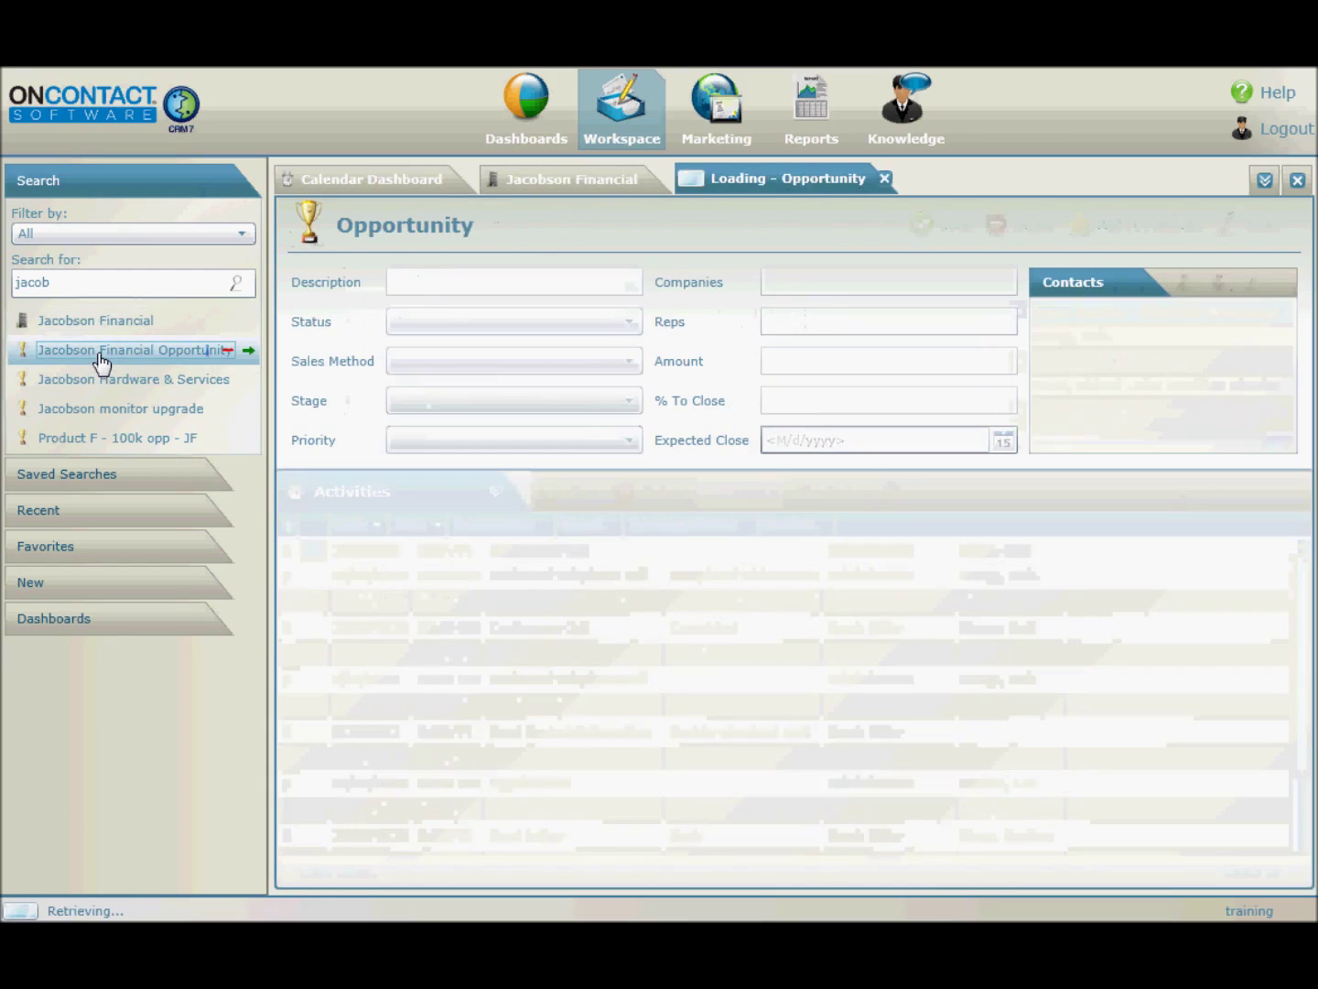
left_click(102, 385)
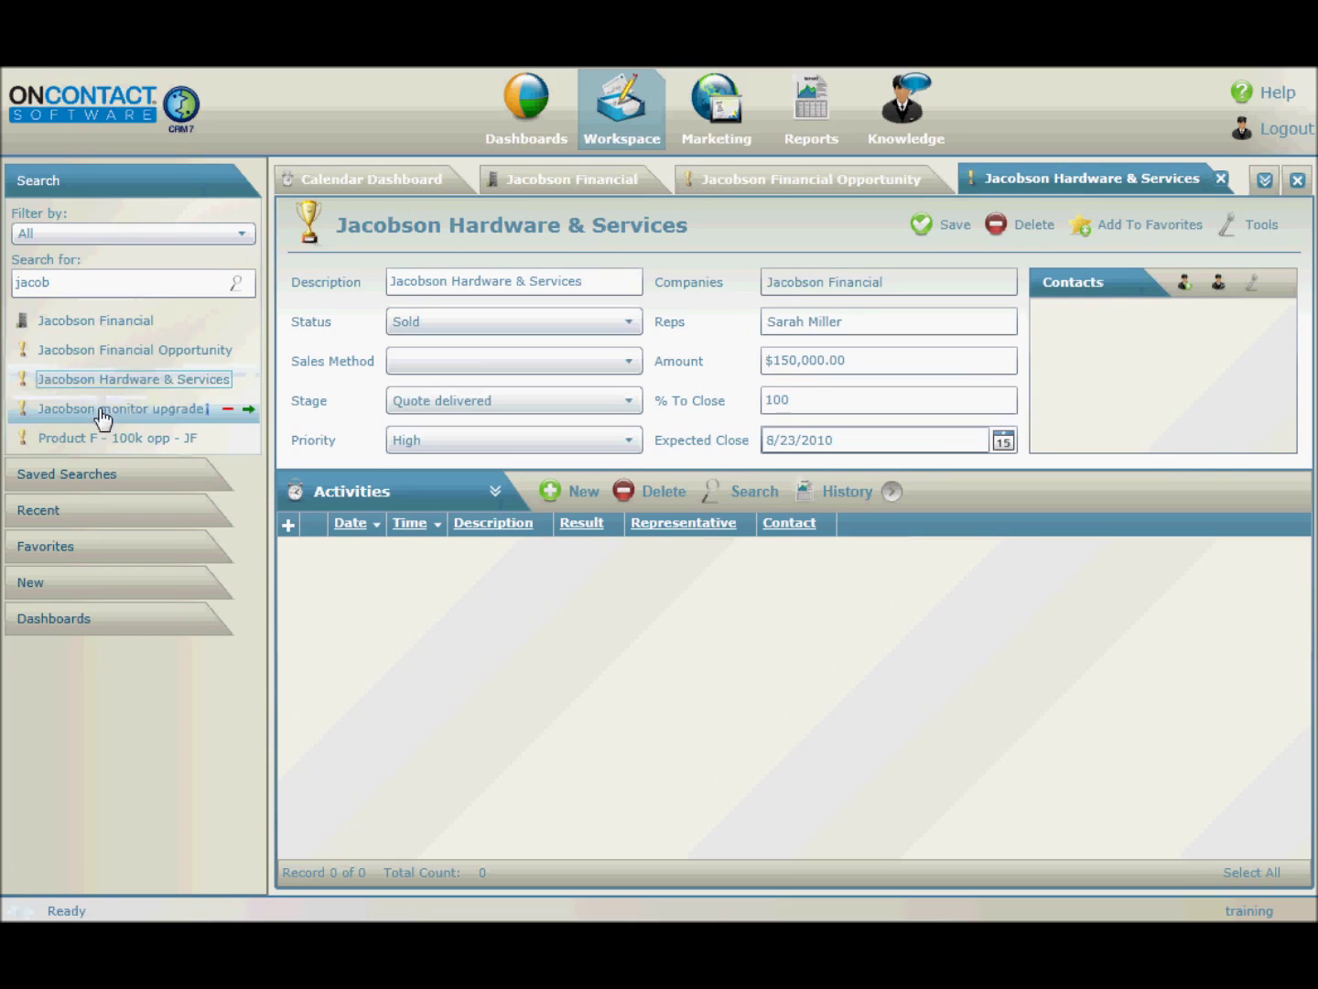
left_click(101, 409)
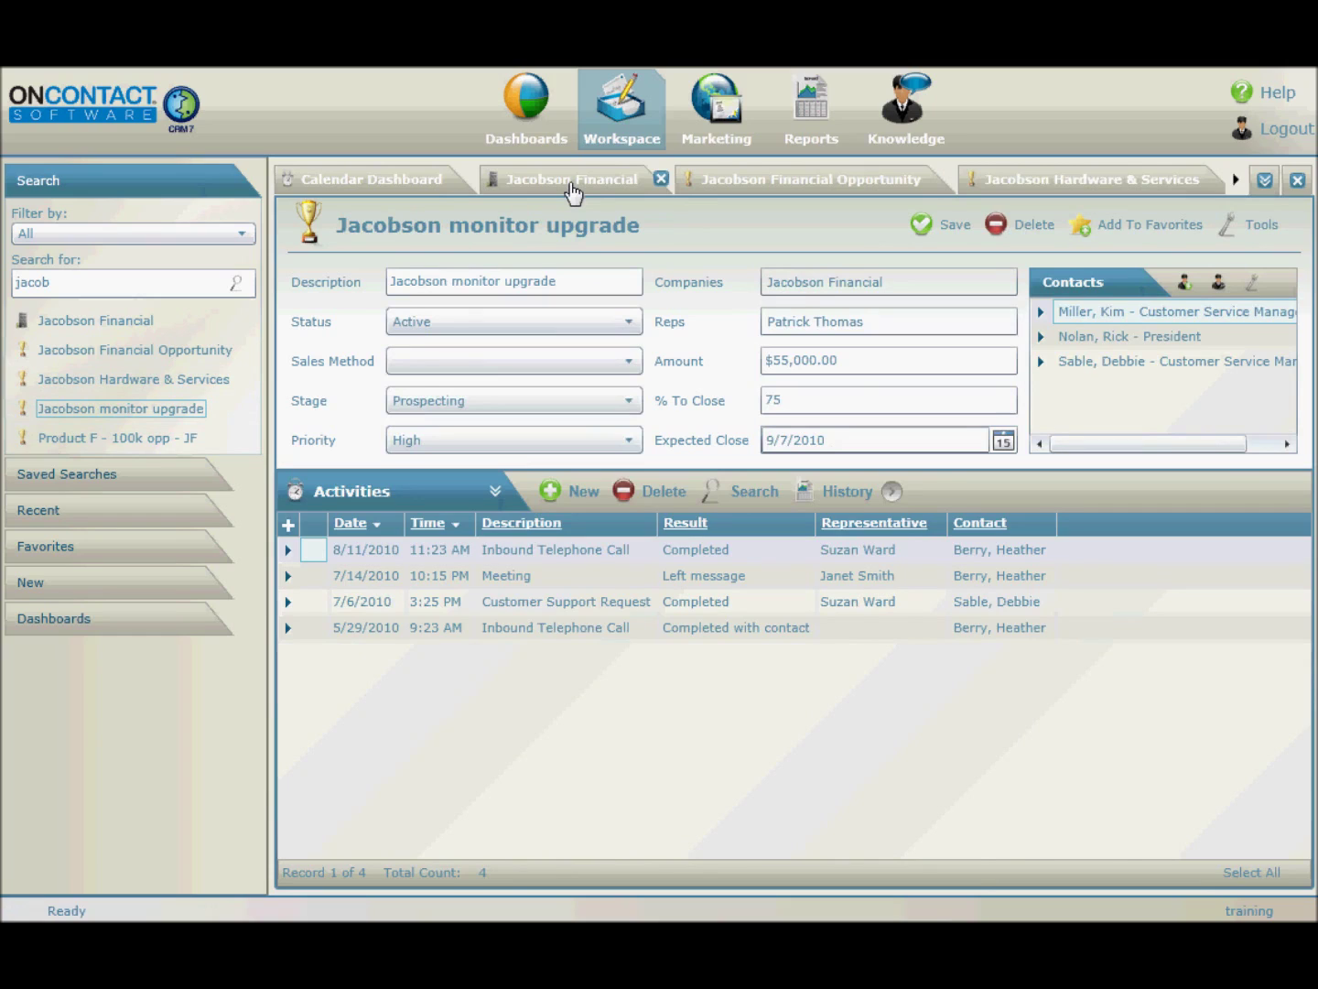
Switch through the open Jacobson Financial, Jacobson Financial Opportunity and Jacobson Hardware & Services records
left_click(573, 183)
left_click(737, 183)
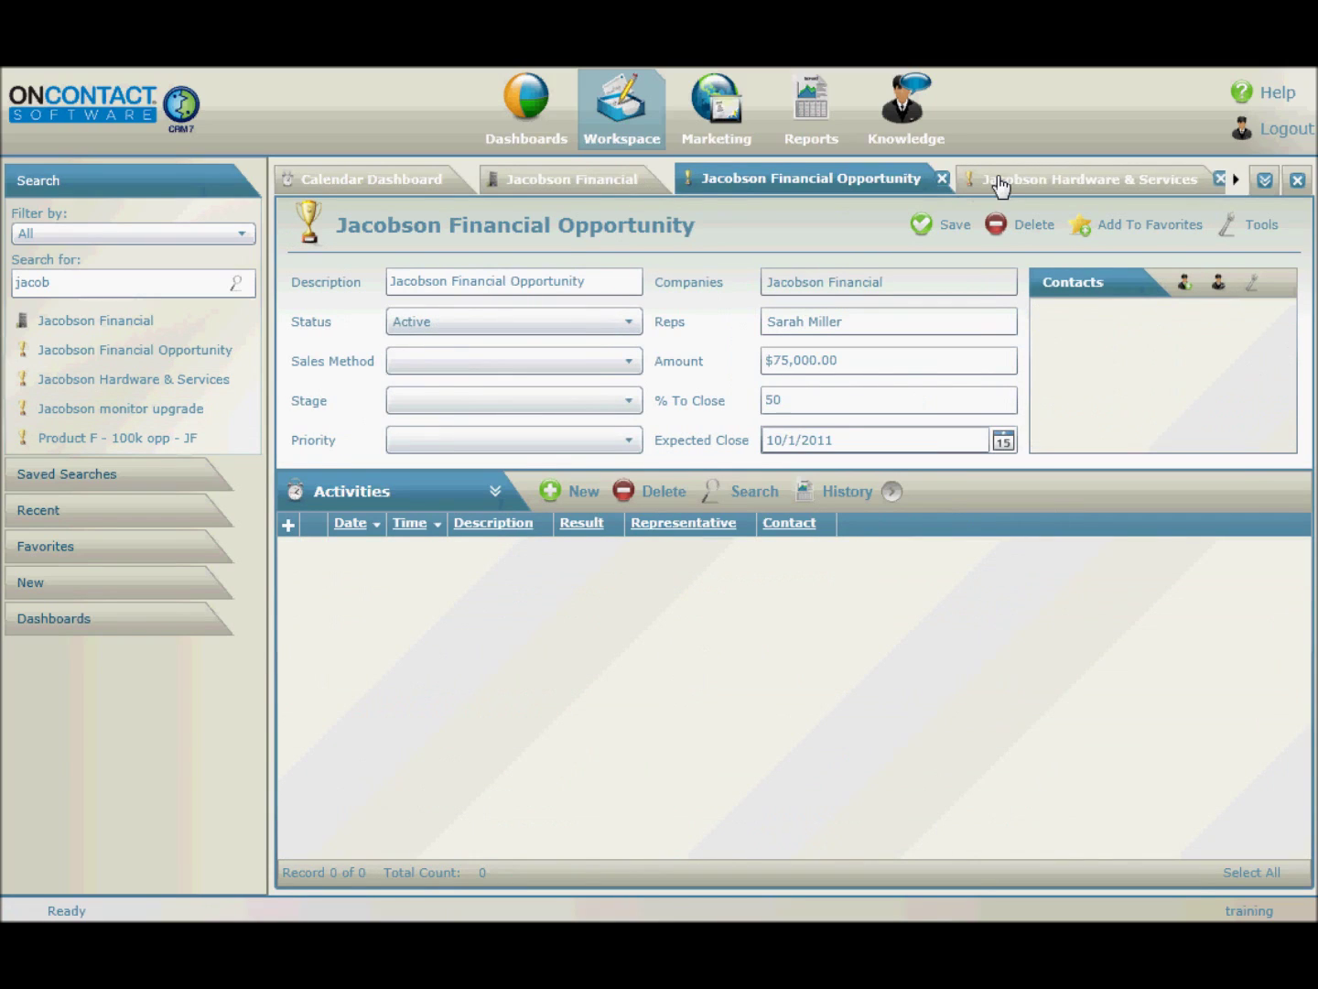
left_click(999, 186)
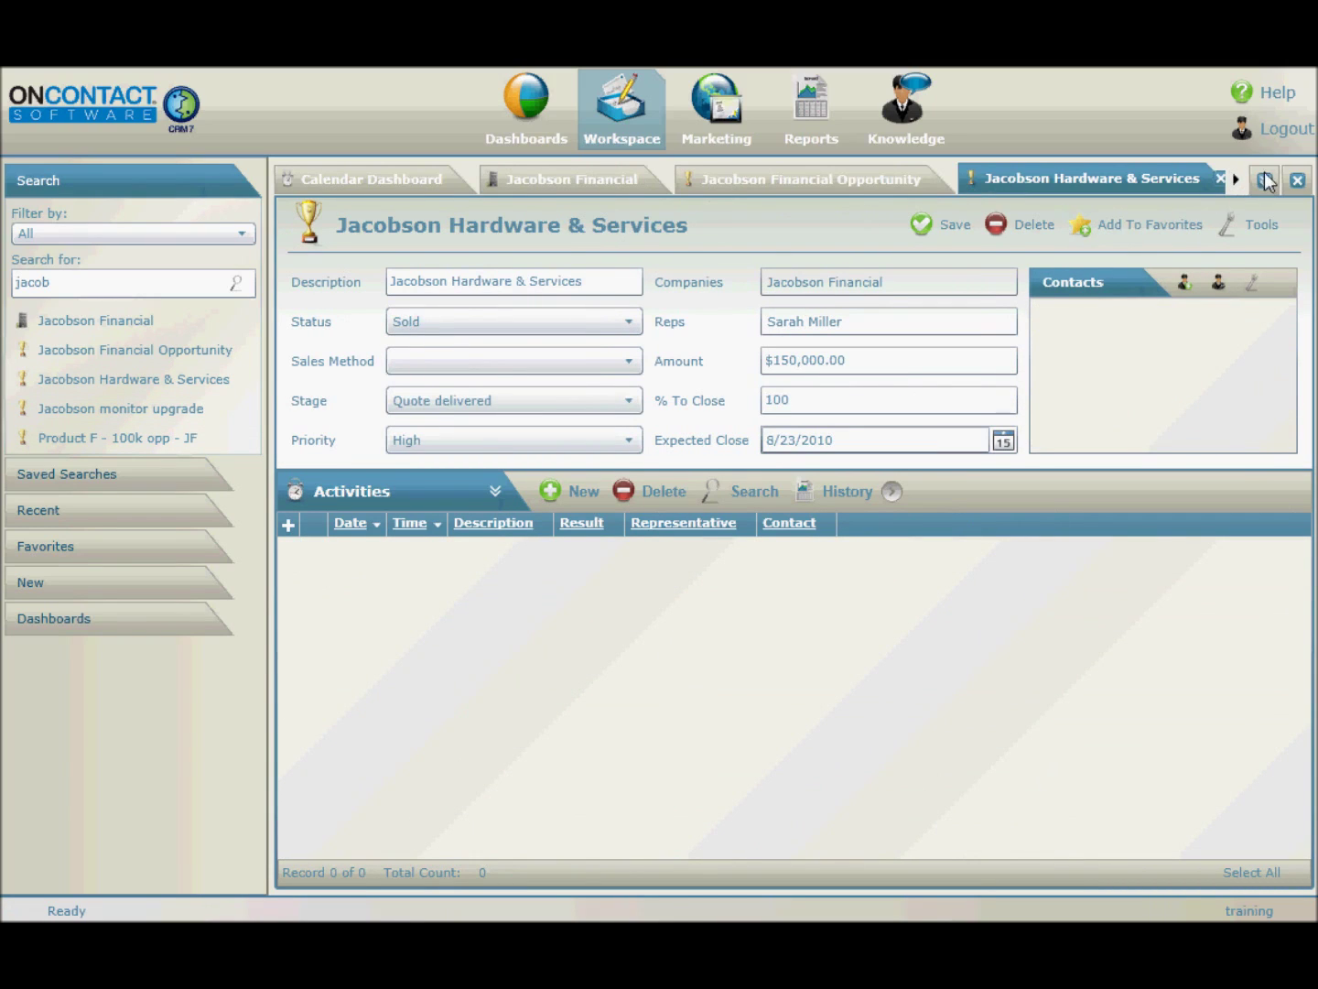
Use the list of open records to view Jacobson monitor upgrade and Jacobson Financial, return to the Calendar Dashboard, and look through the open record tabs
left_click(1265, 183)
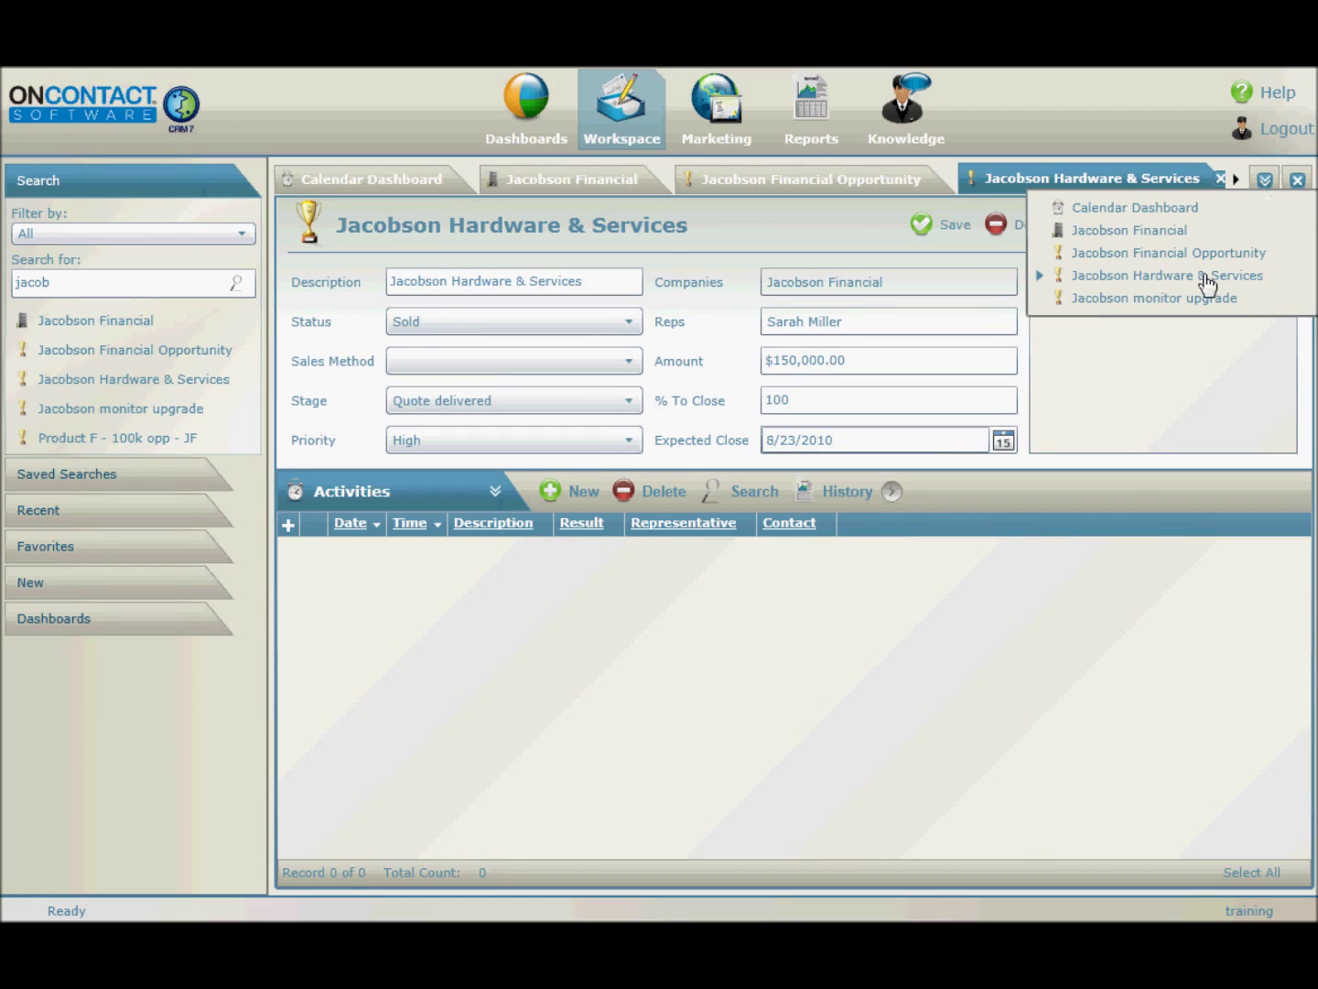
left_click(1183, 300)
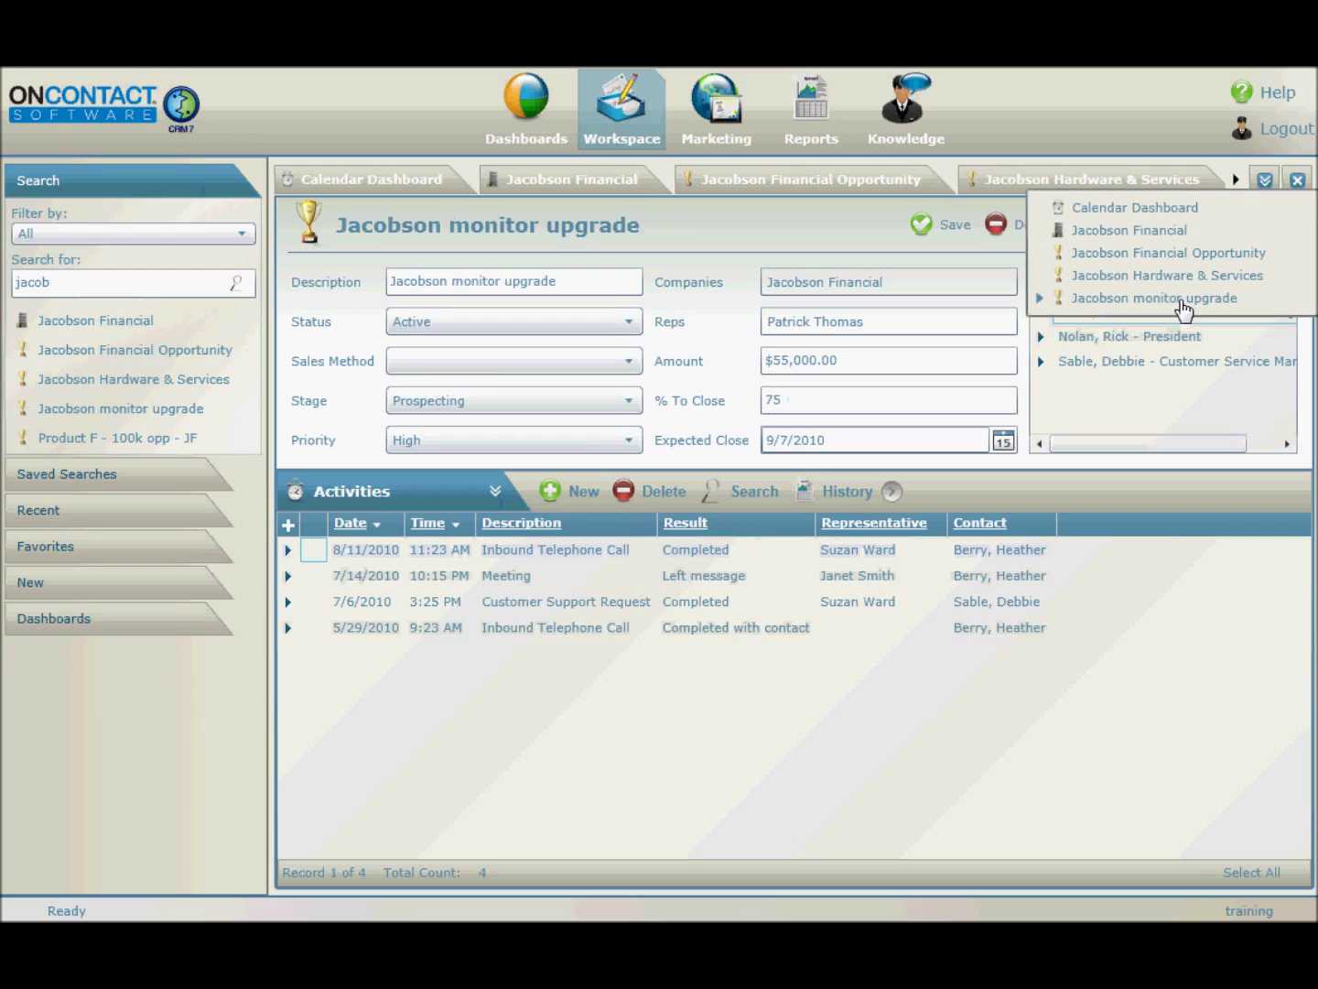
left_click(1140, 231)
left_click(1138, 209)
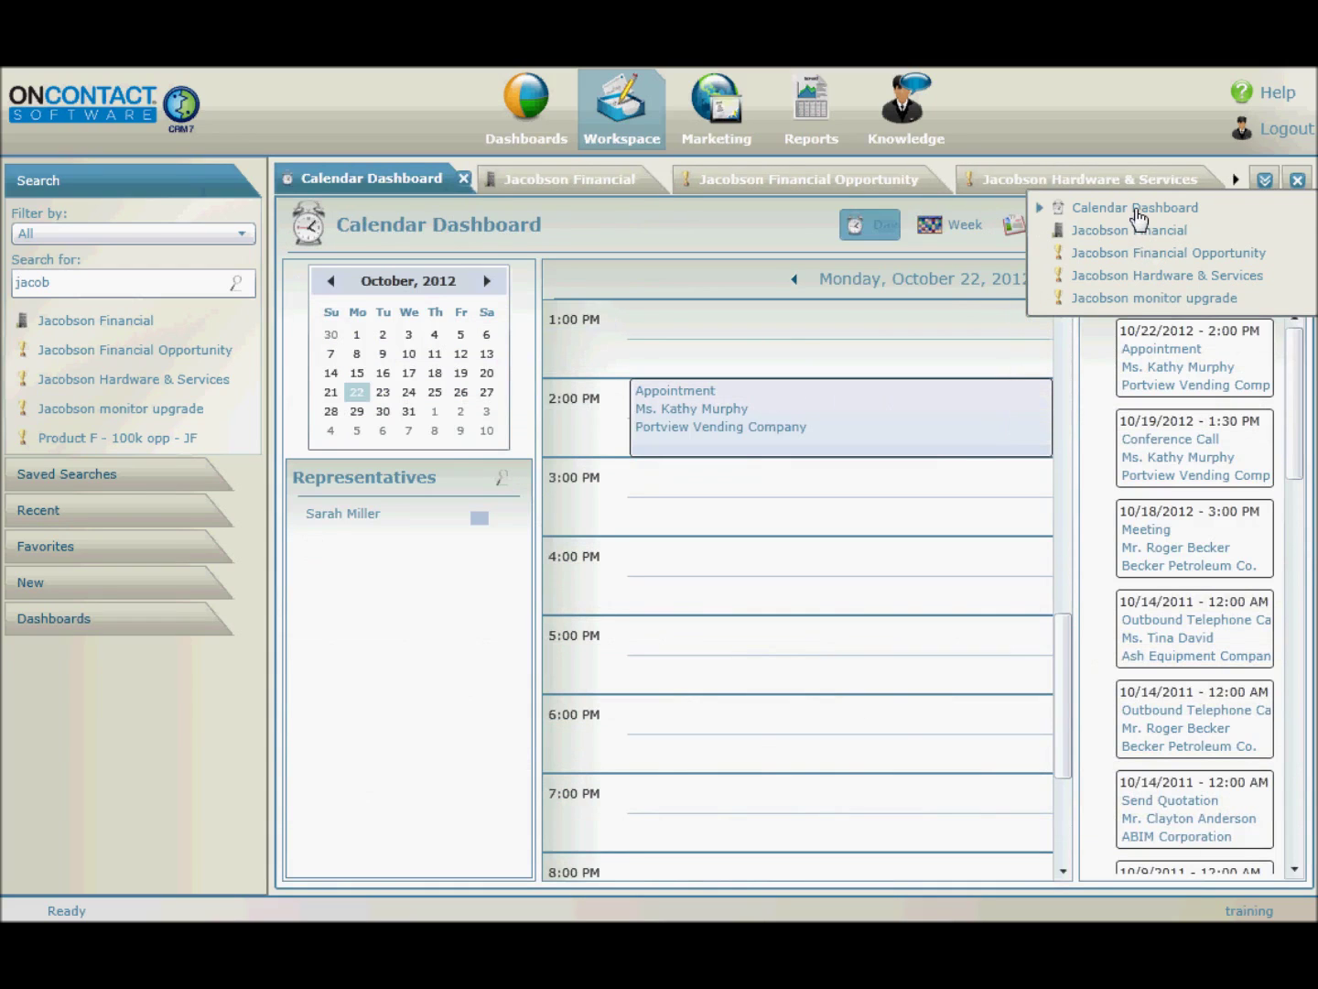
left_click(1236, 180)
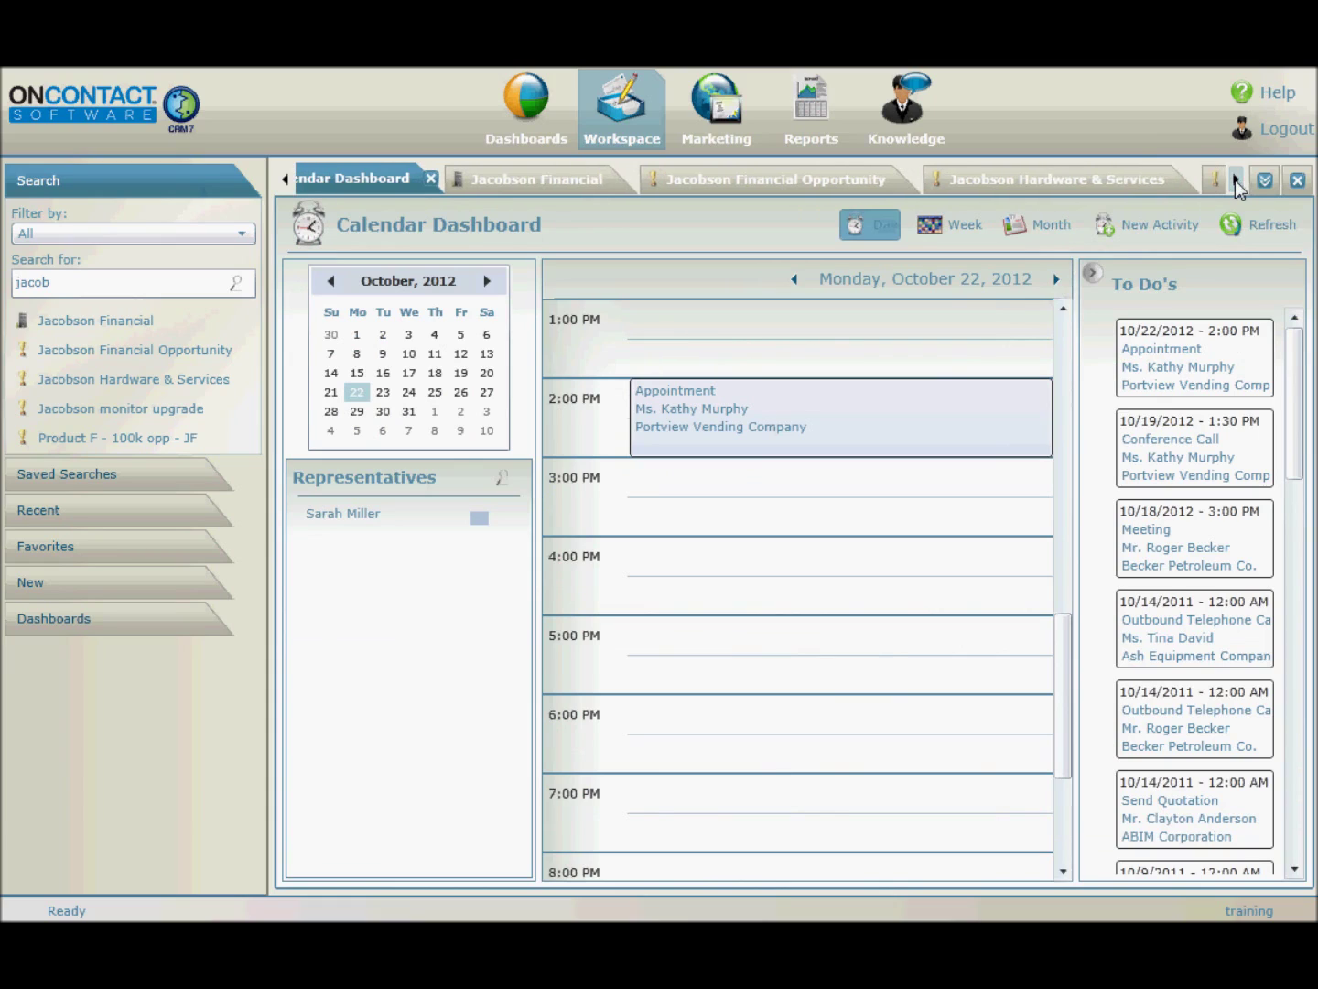
left_click(1236, 180)
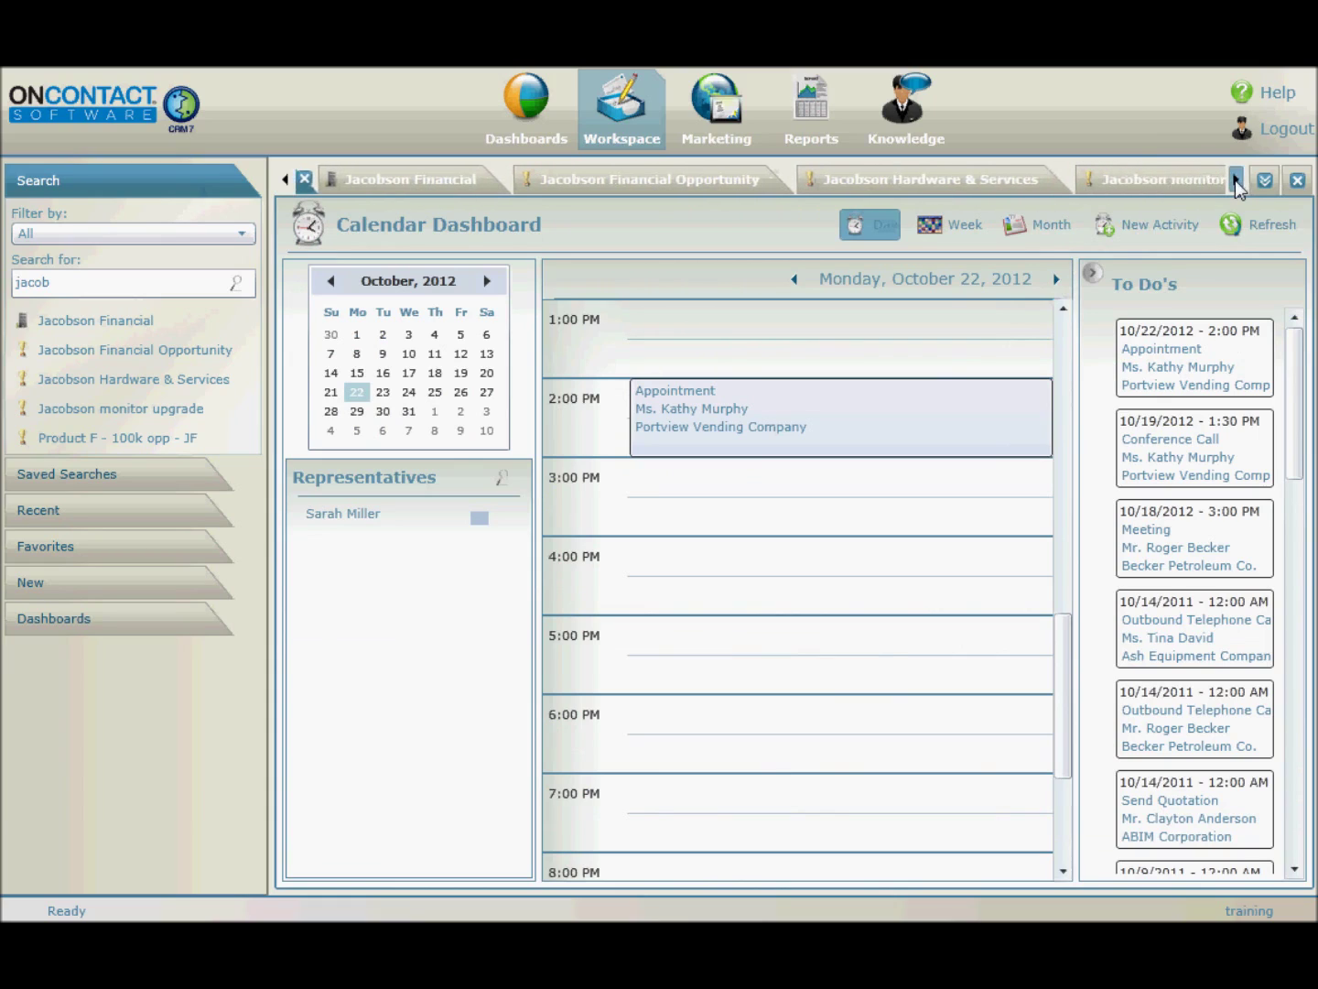
left_click(283, 181)
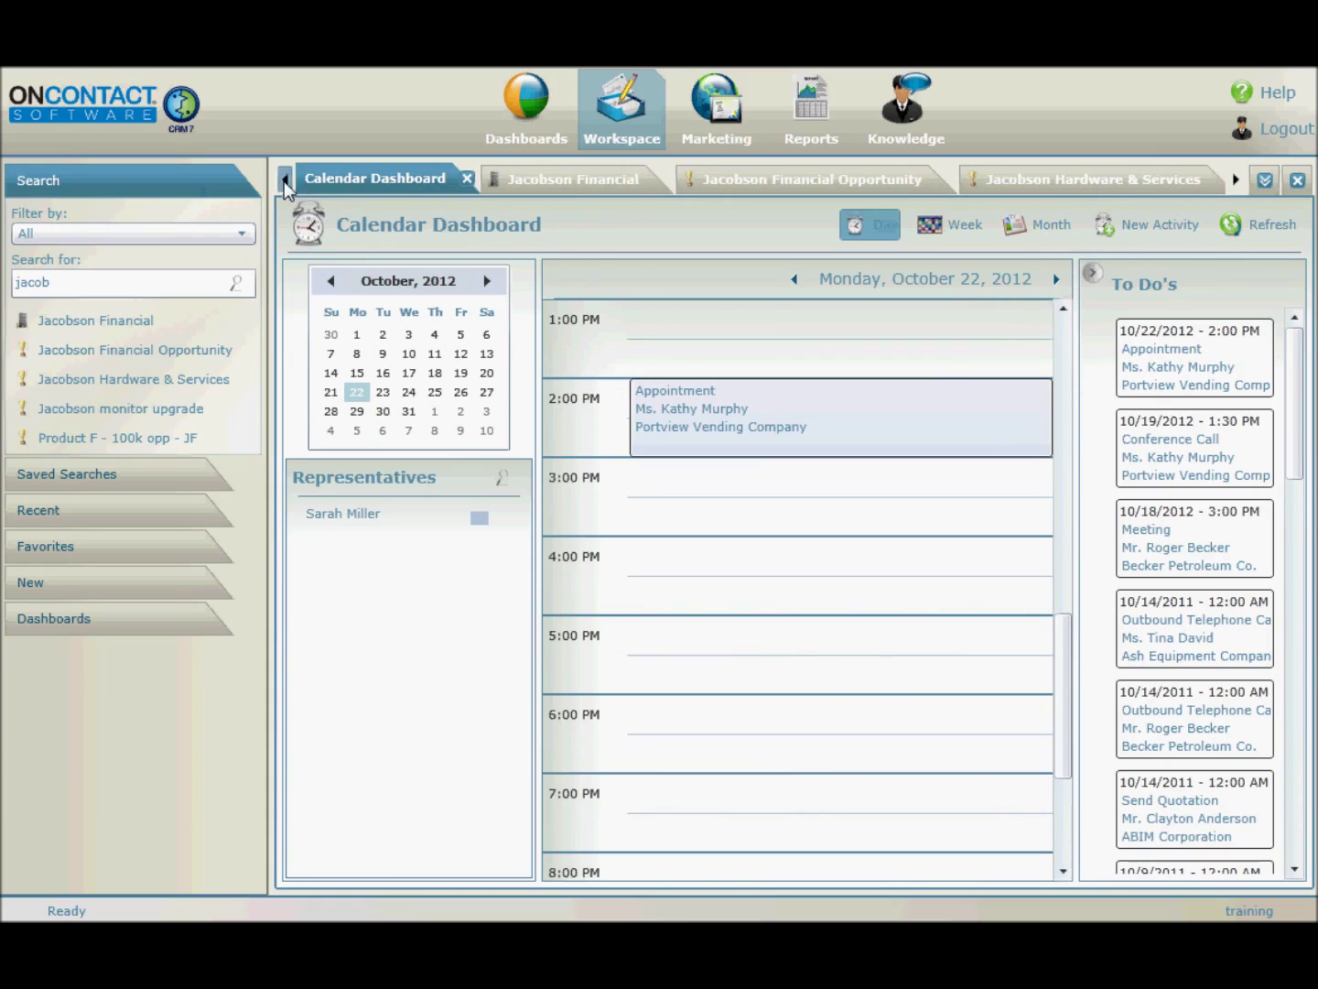
left_click(1265, 182)
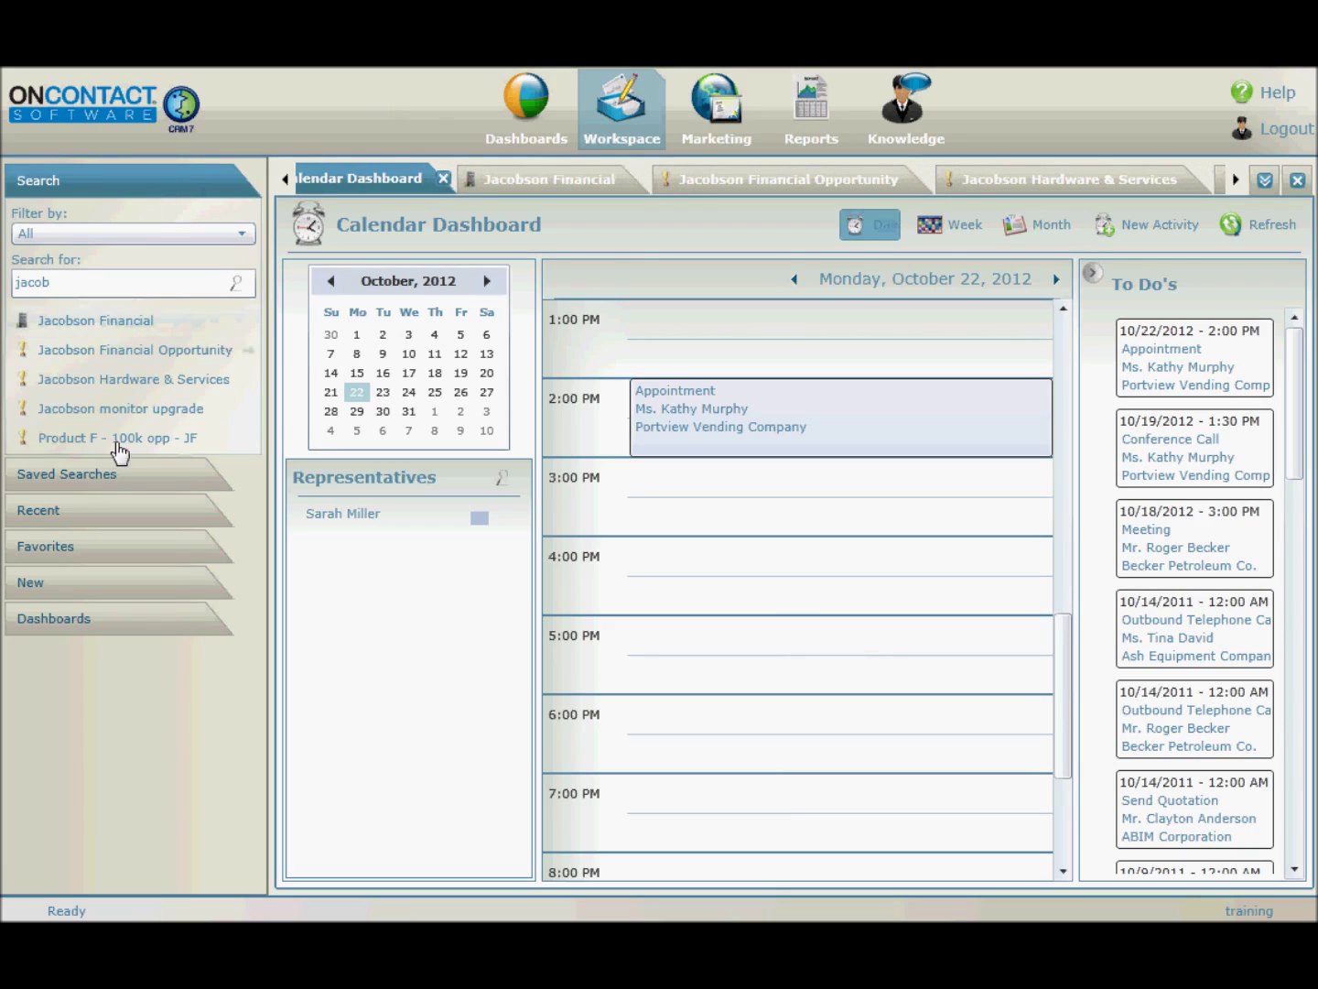
Start a new company search from the saved searches and show its advanced search criteria
left_click(112, 475)
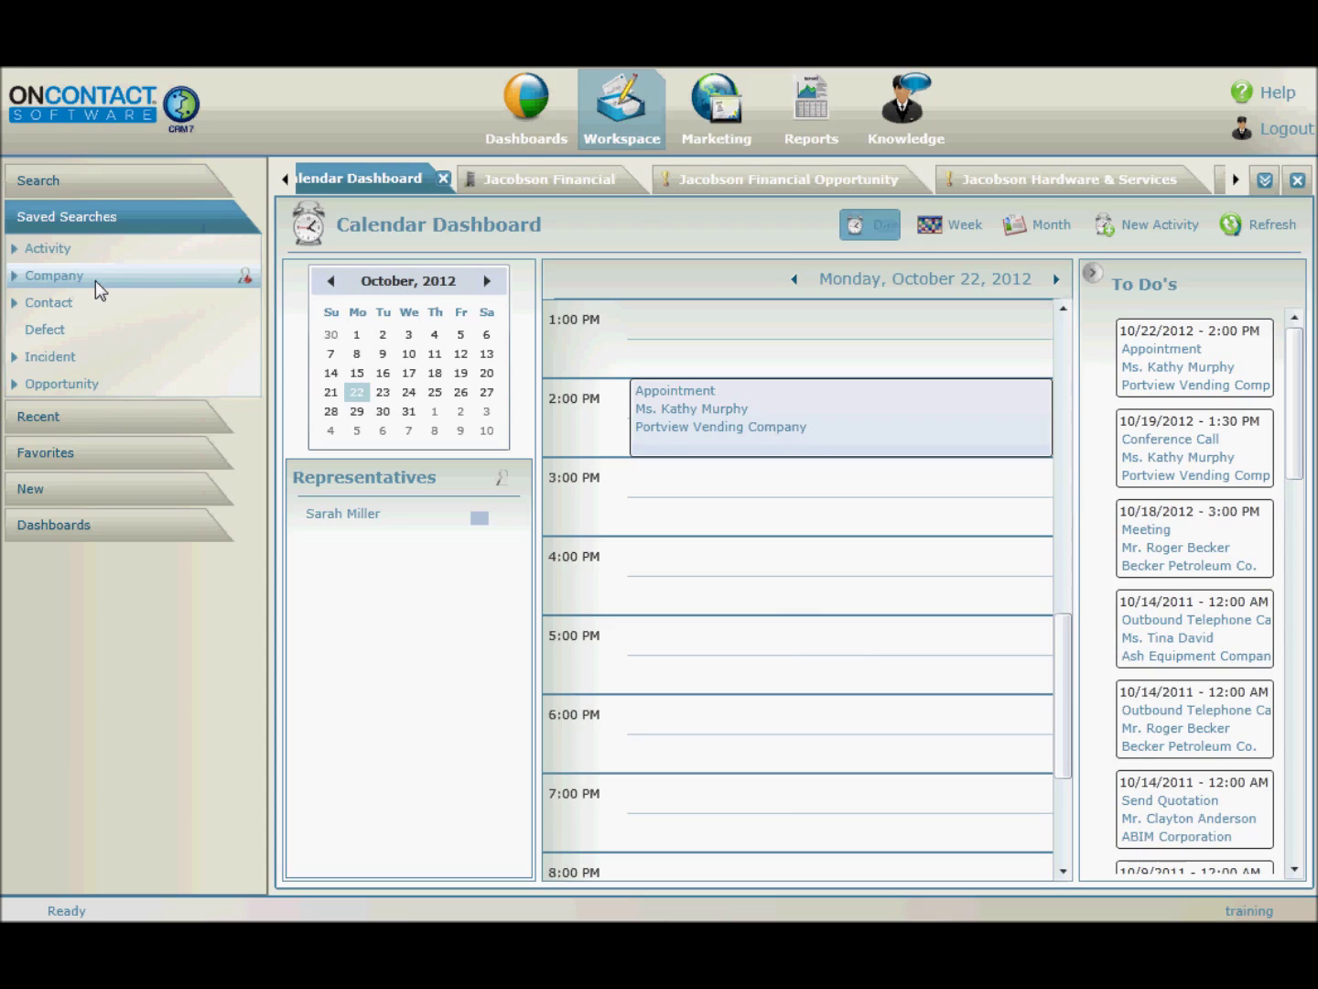
left_click(247, 281)
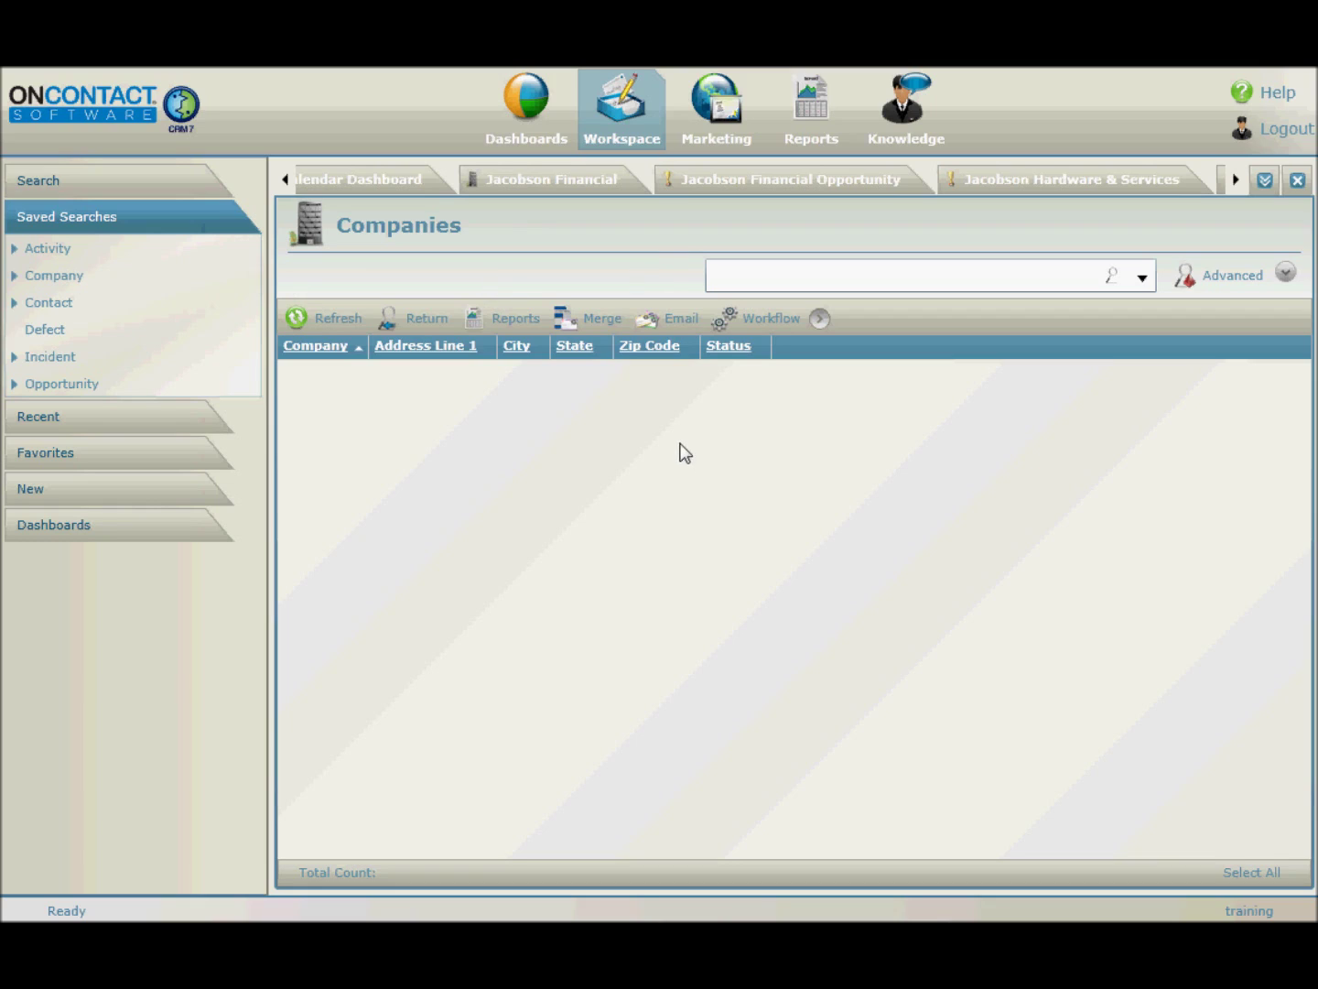
left_click(764, 267)
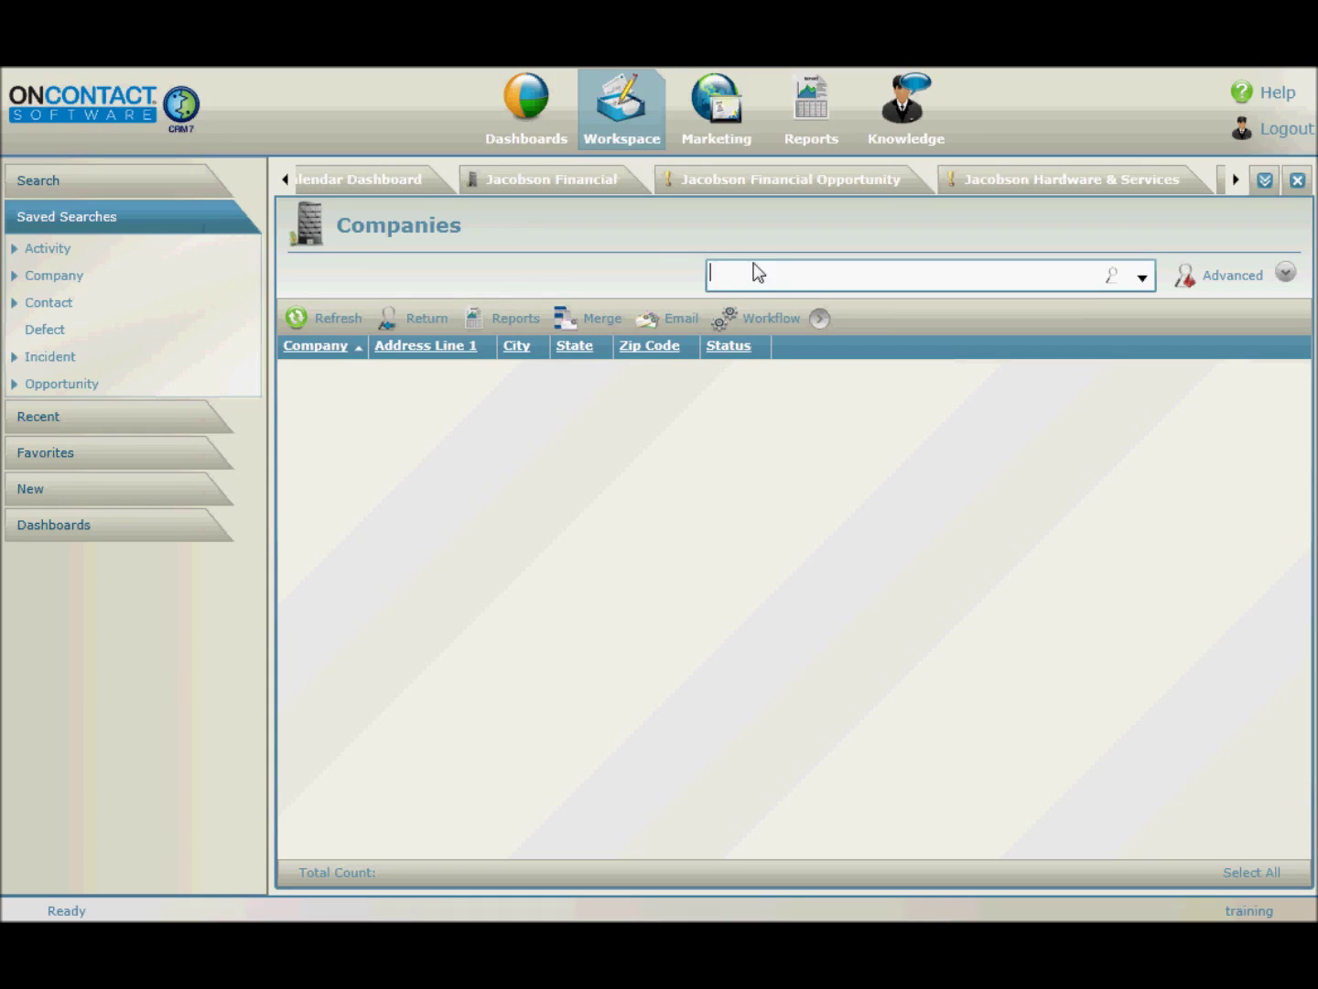
left_click(1286, 273)
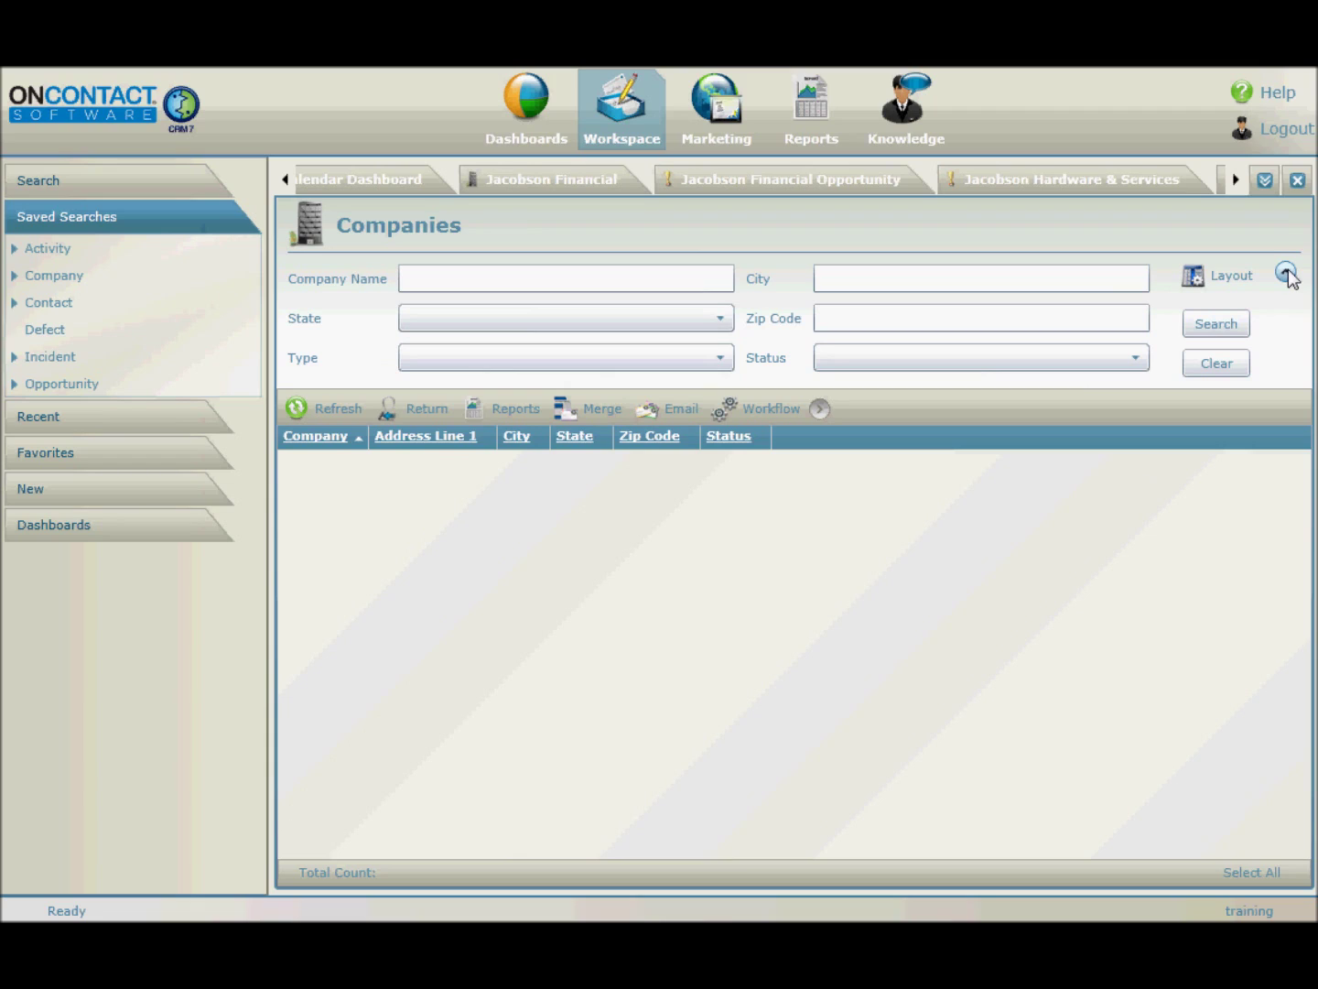
Search for companies with the status Active and the state WISCONSIN
left_click(1138, 359)
left_click(993, 412)
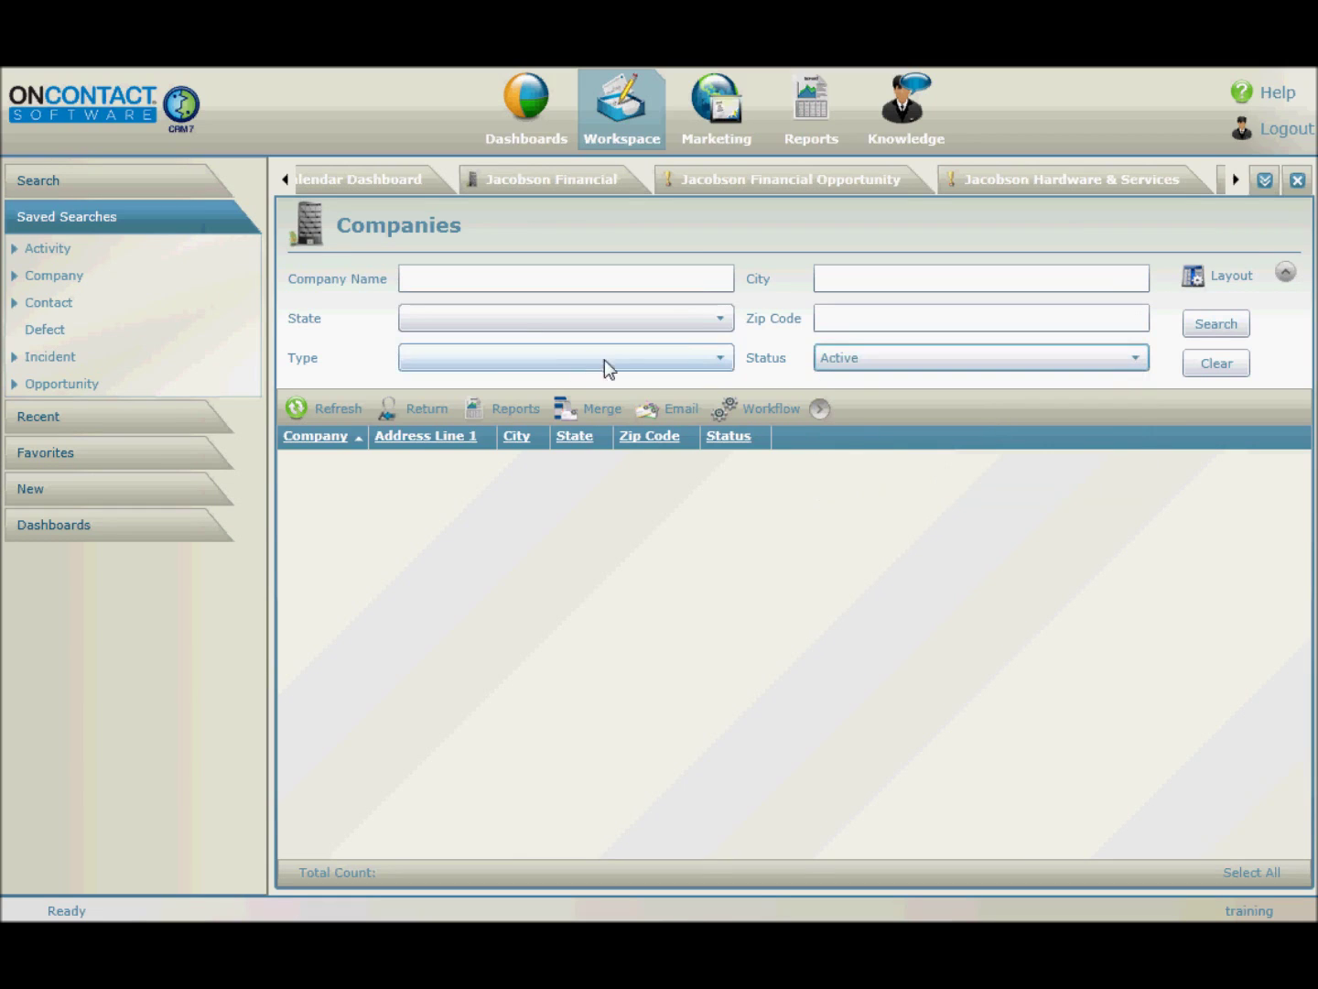
left_click(693, 318)
left_click_drag(721, 454, 710, 788)
left_click(526, 766)
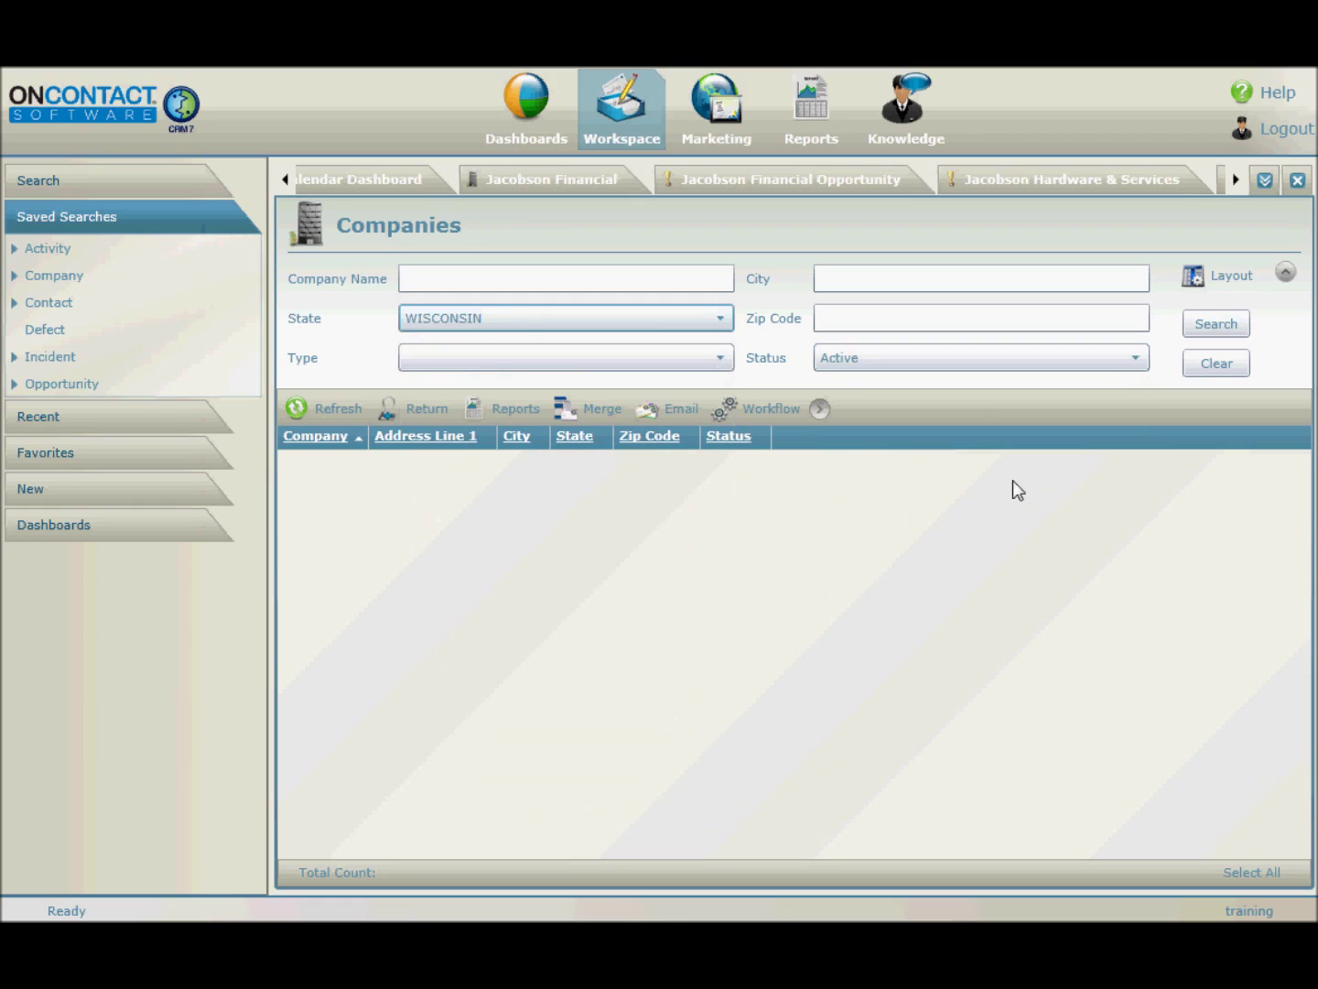
left_click(1206, 322)
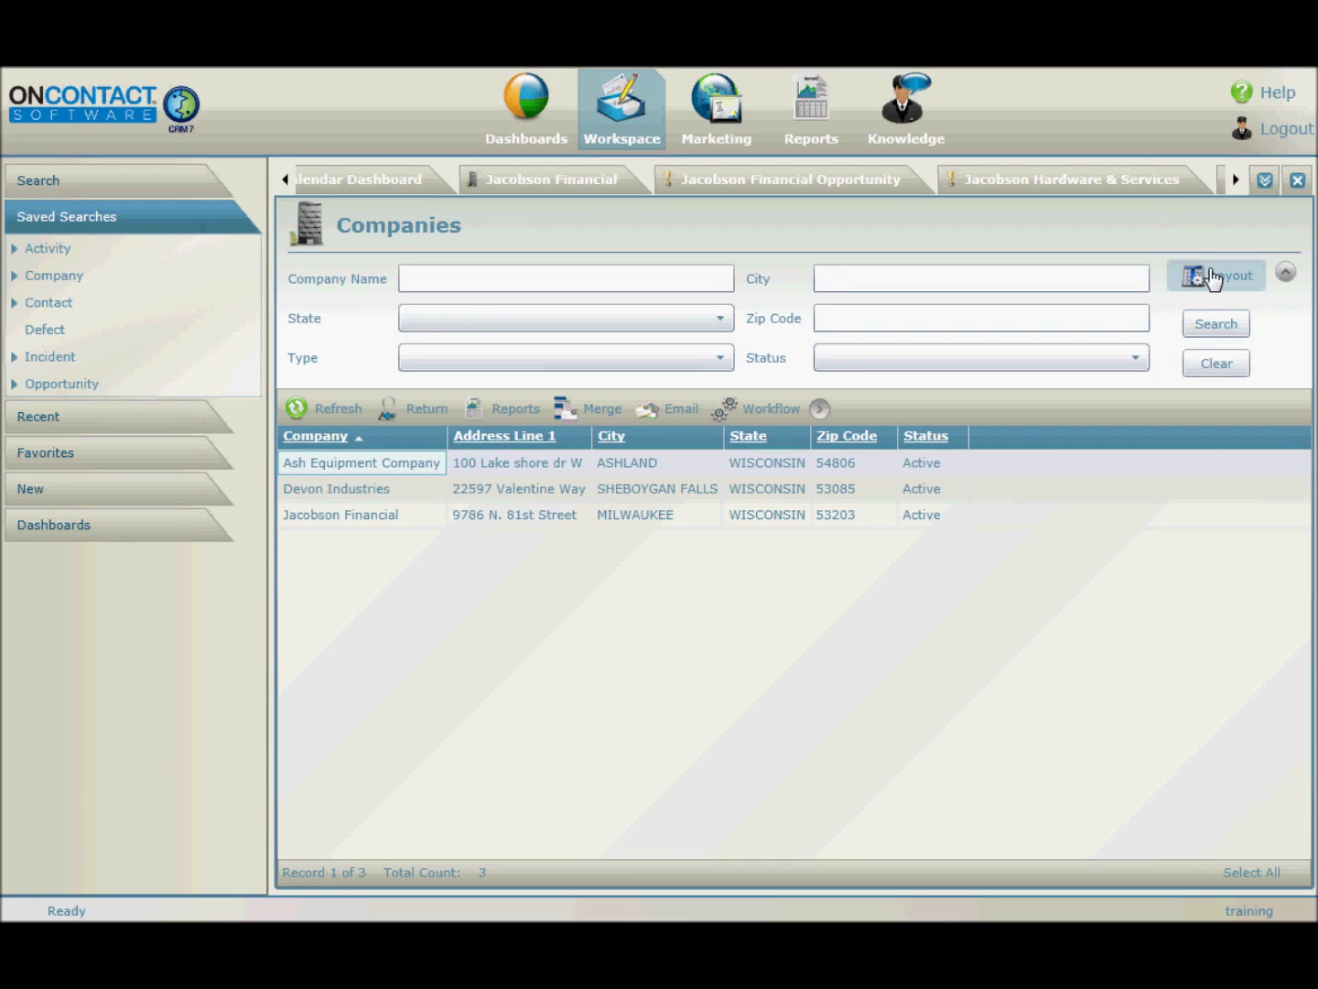
Add Representative to the active columns of the company search layout
left_click(1214, 276)
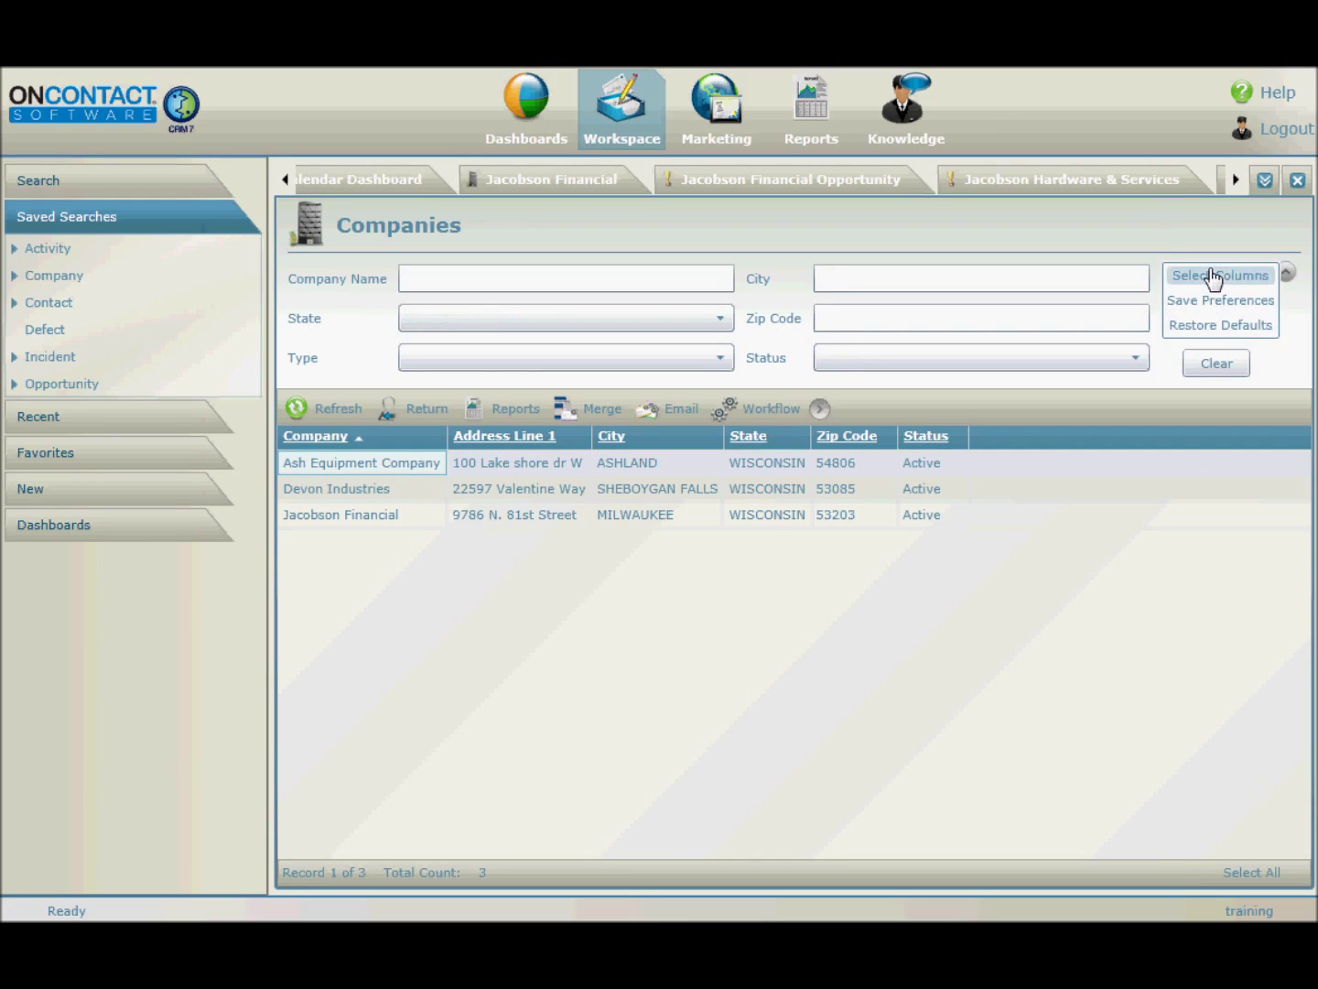
left_click(1214, 280)
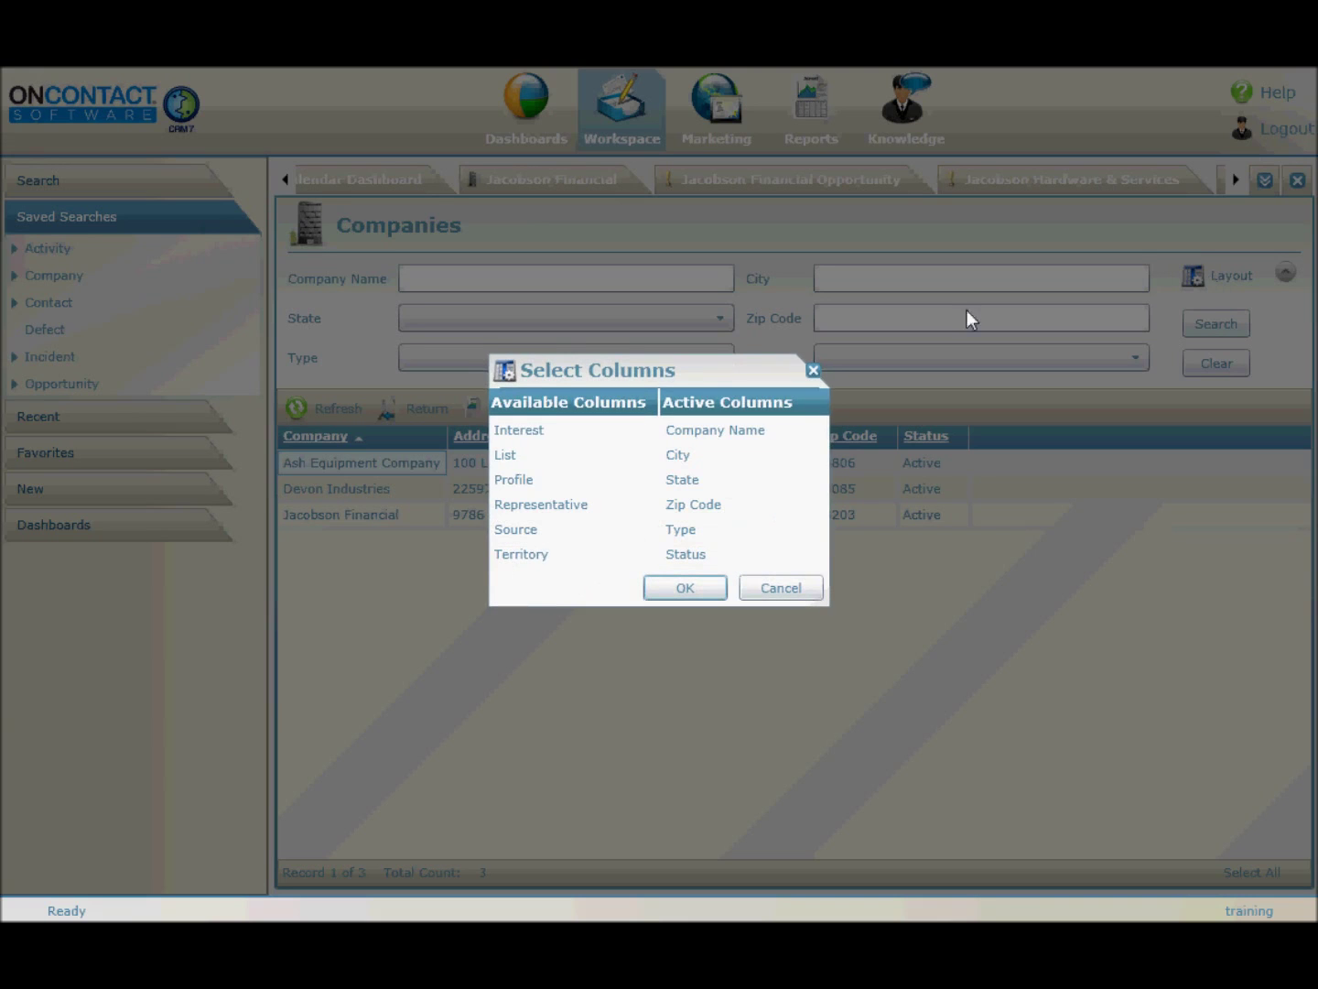
left_click(648, 509)
left_click(693, 604)
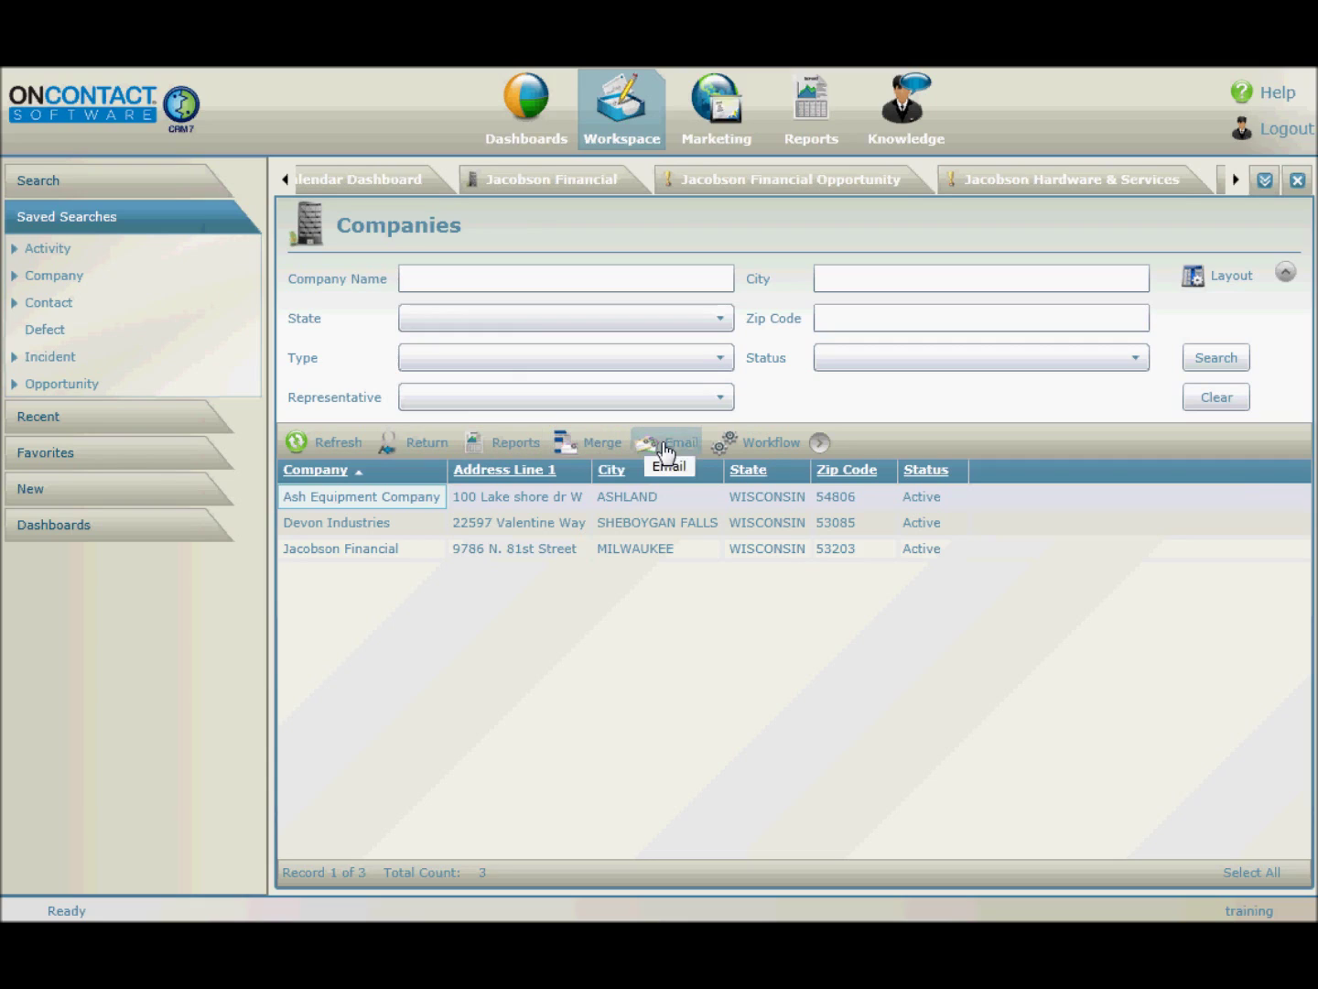
View the workflow actions available for the company search results and expand the remaining result actions
left_click(772, 448)
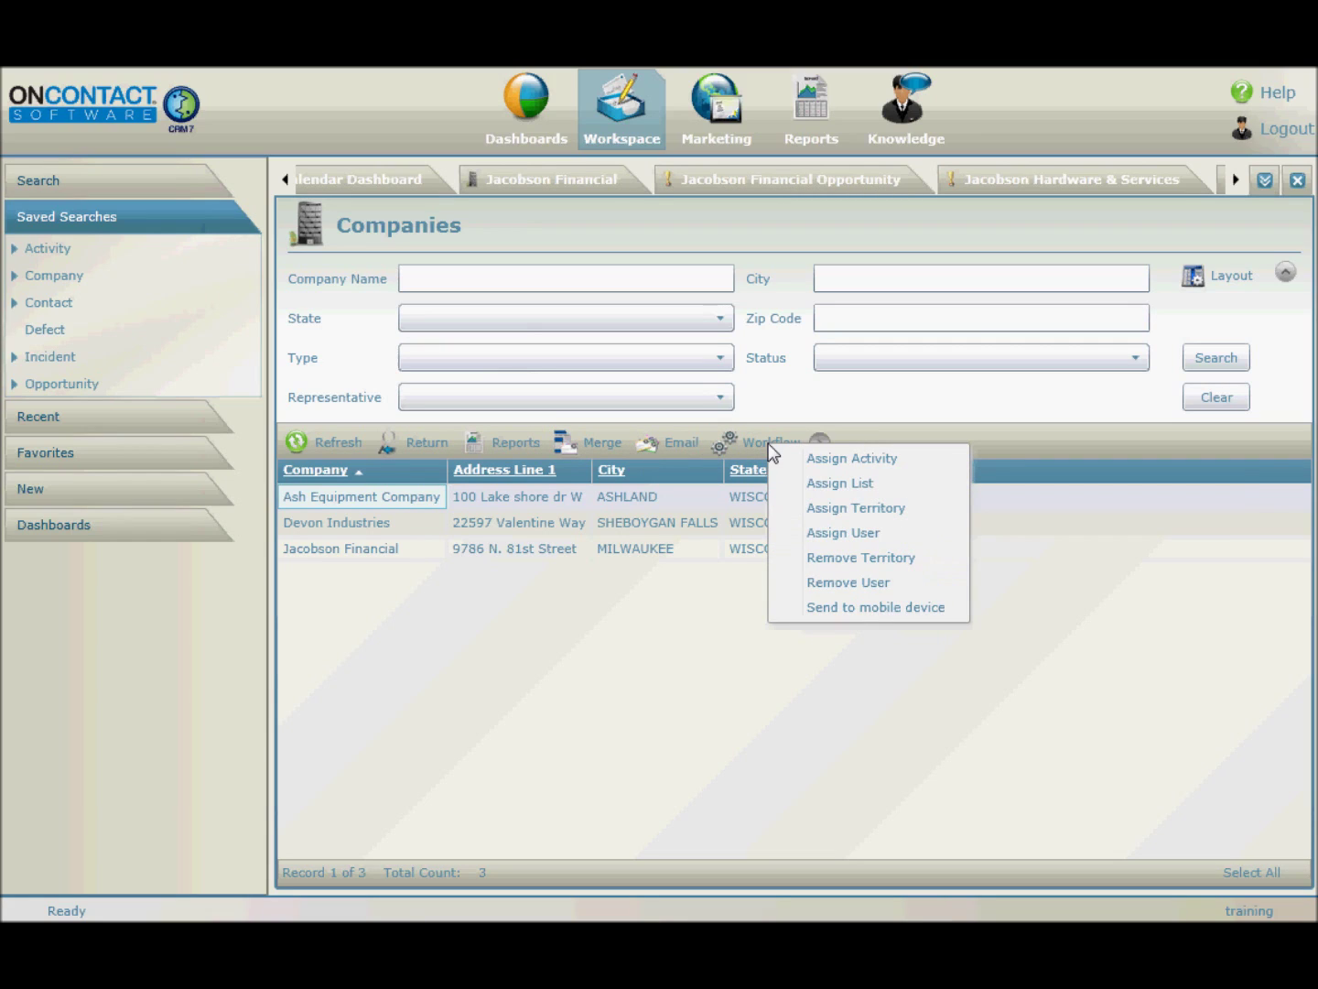
left_click(822, 444)
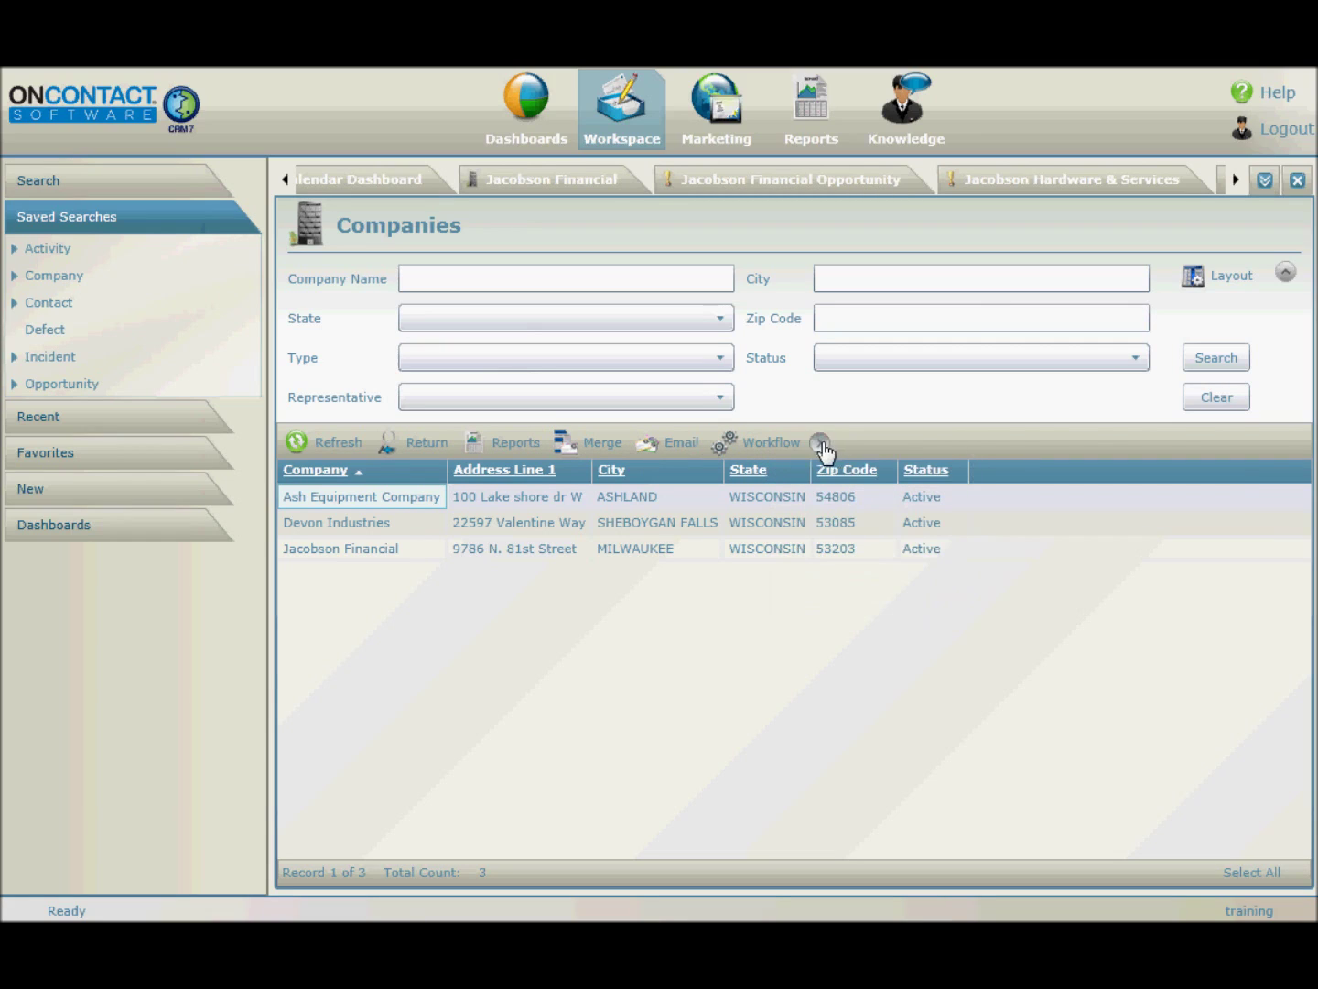
left_click(821, 444)
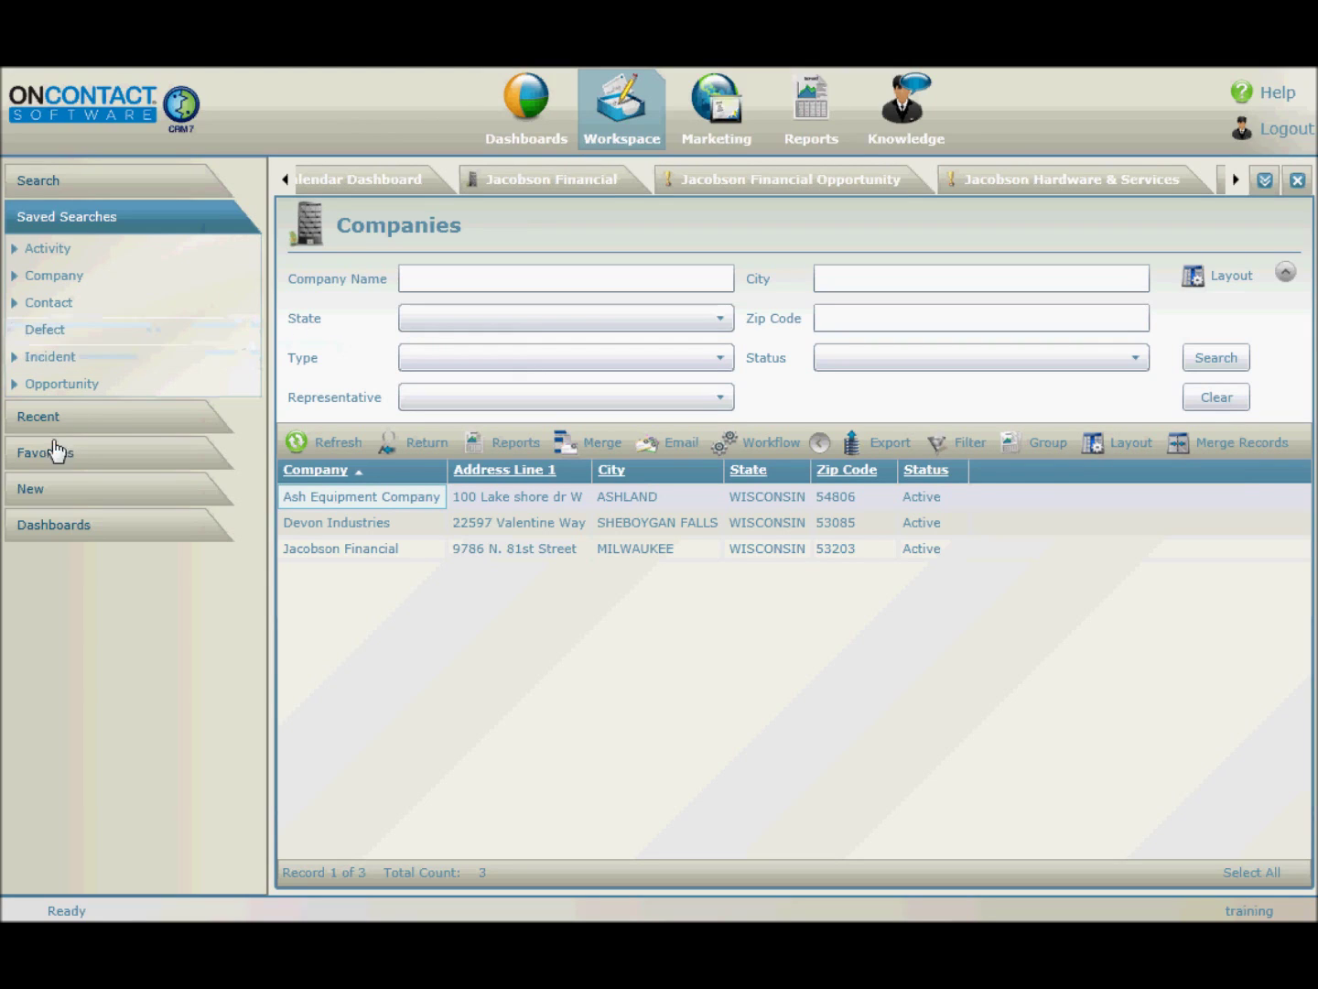
Open Jacobson Hardware & Services from the recent records and add it to the favorites
left_click(39, 416)
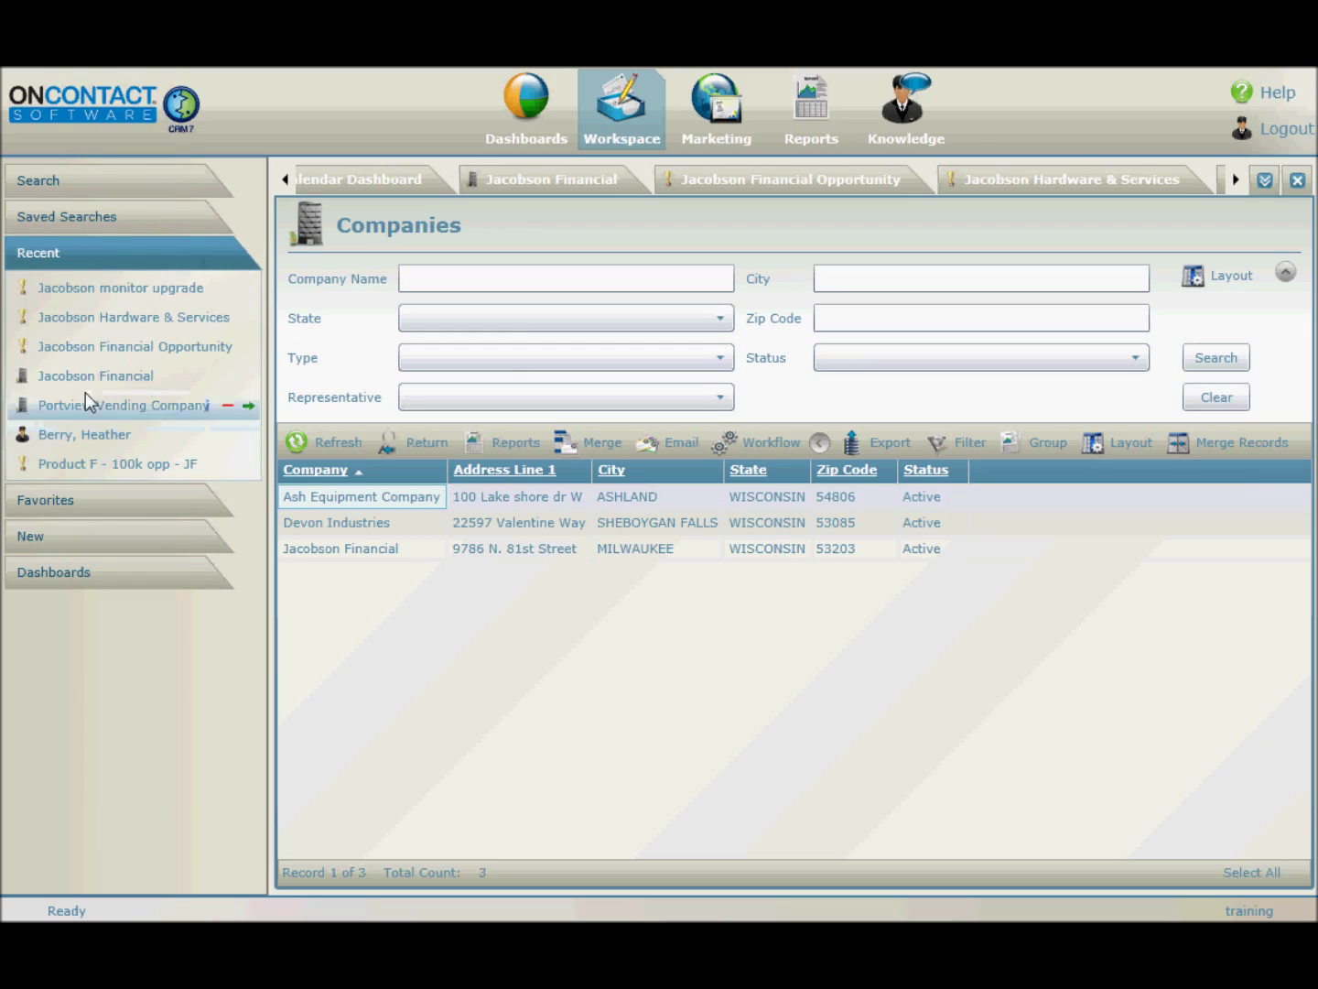
left_click(146, 319)
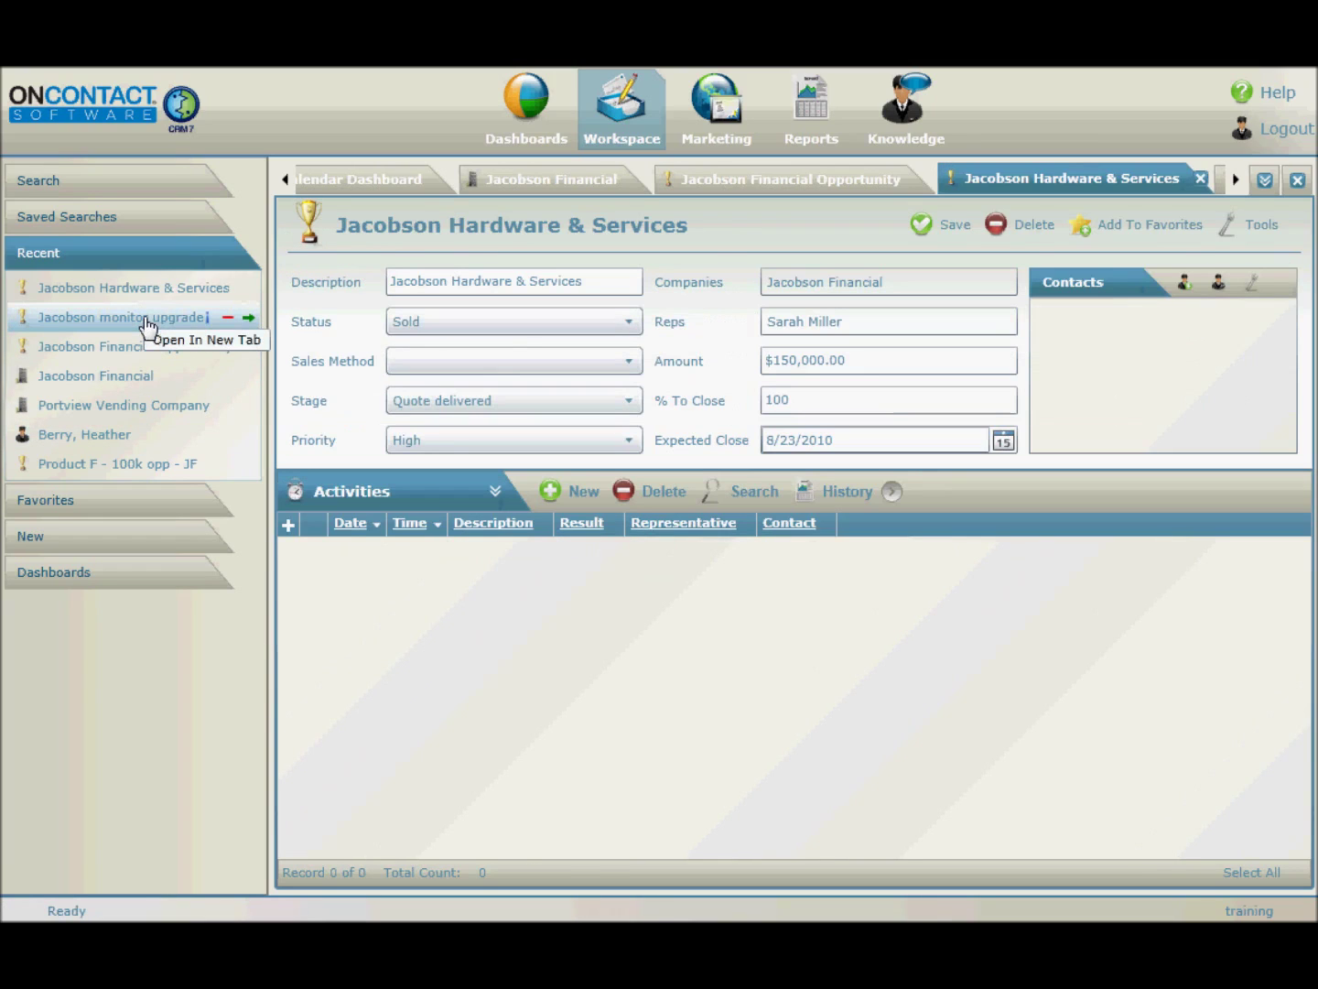
left_click(85, 502)
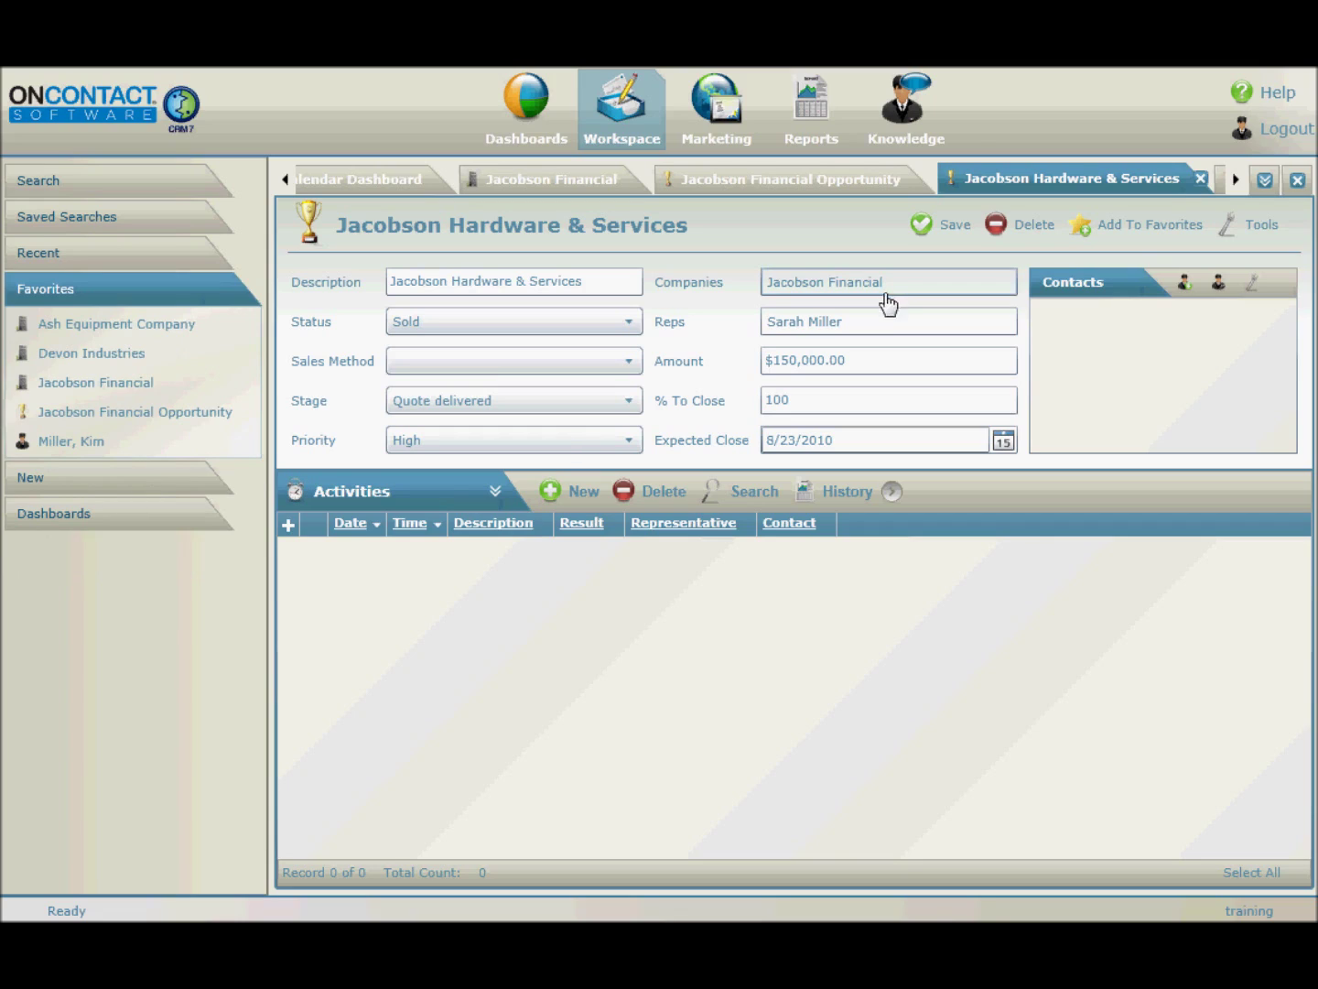
left_click(1152, 231)
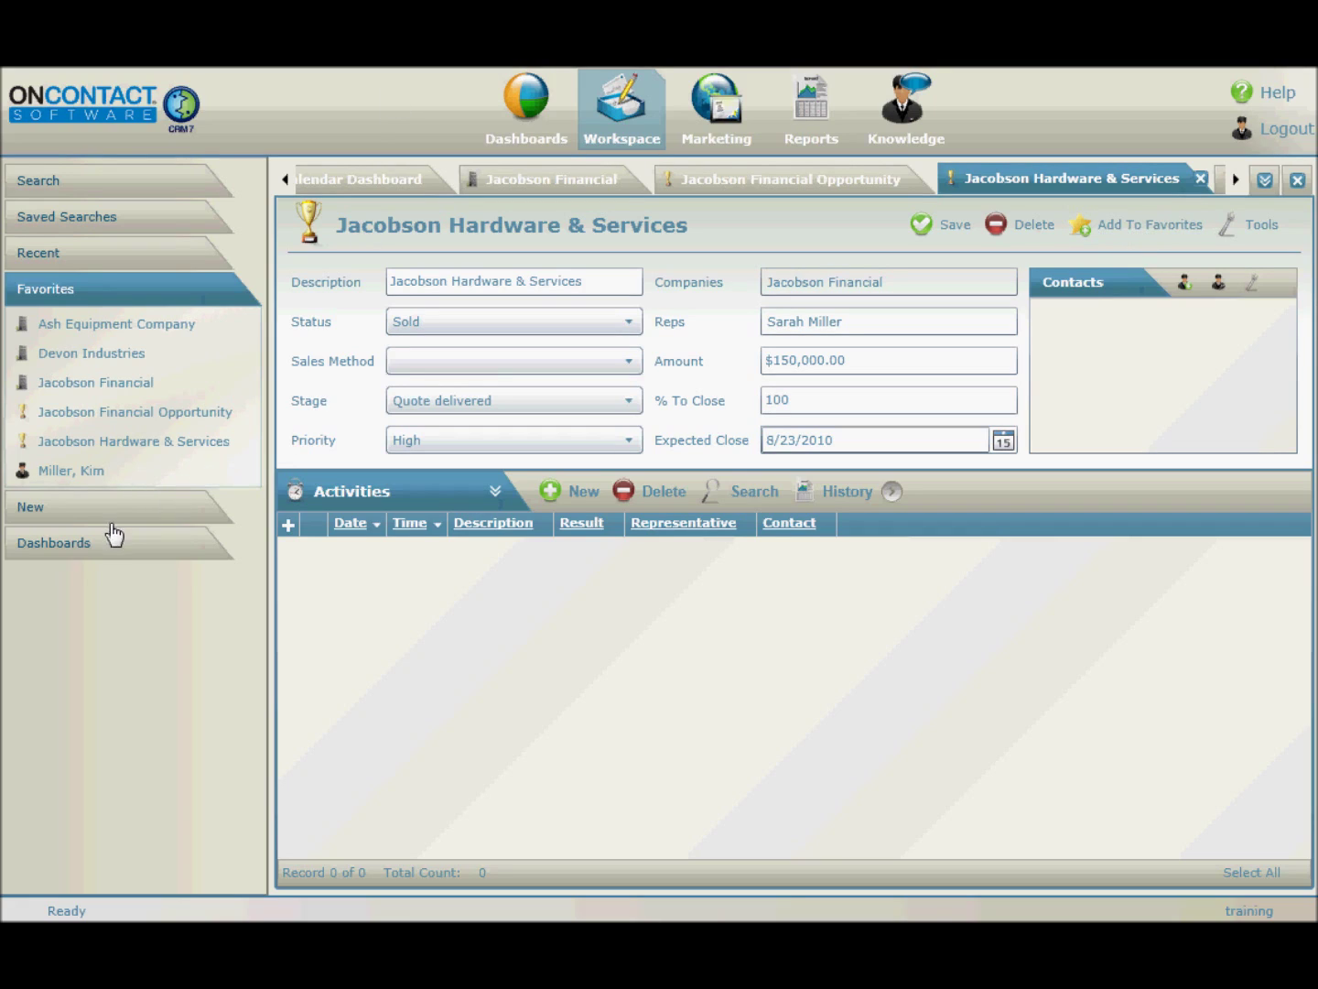
View the Calendar Dashboard and open the Management Dashboard
left_click(91, 545)
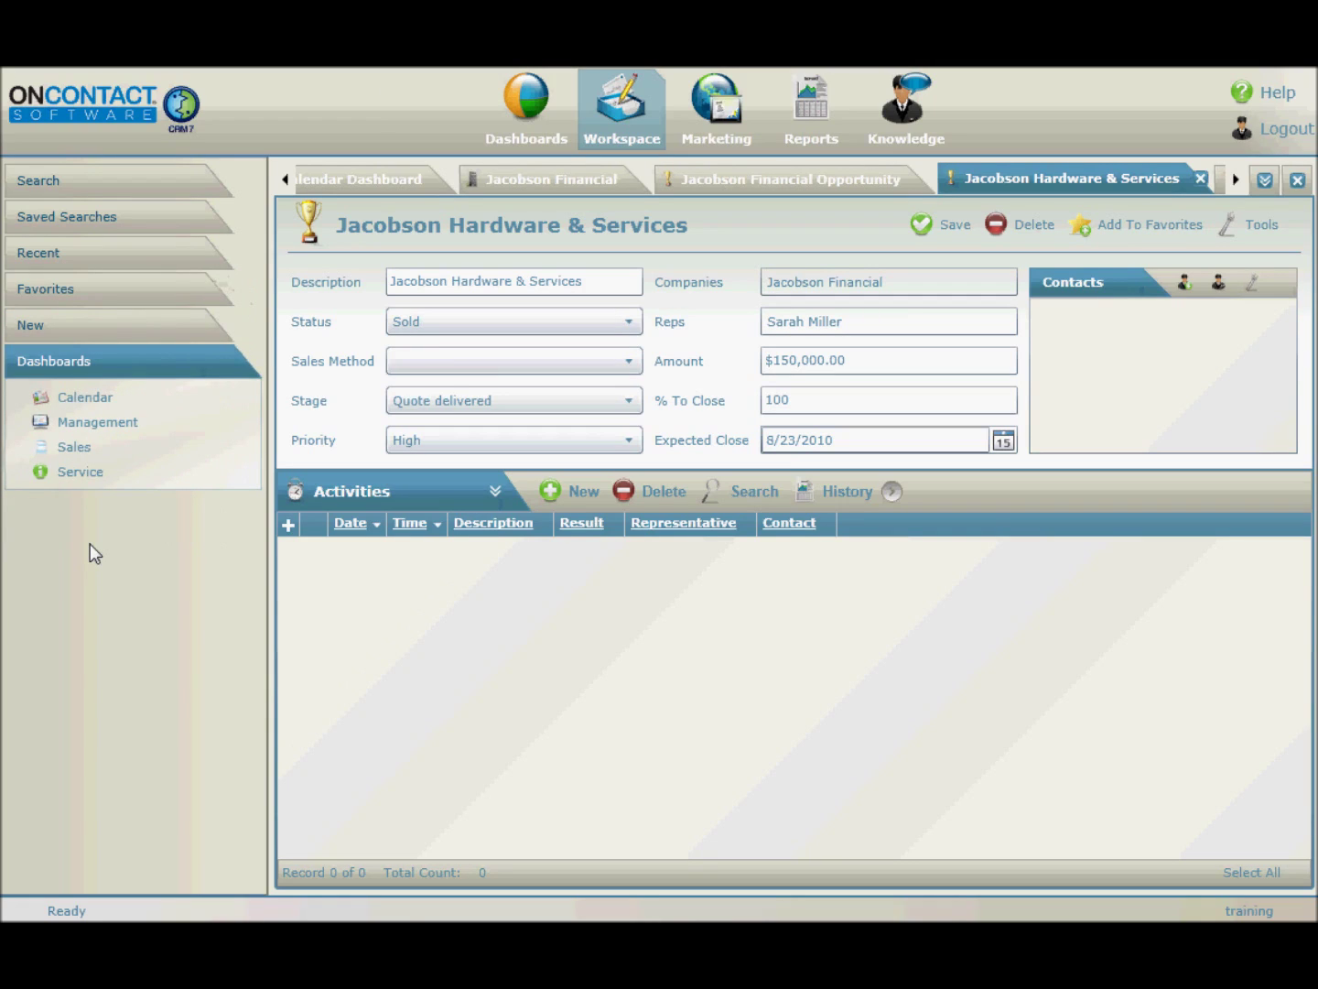
left_click(73, 407)
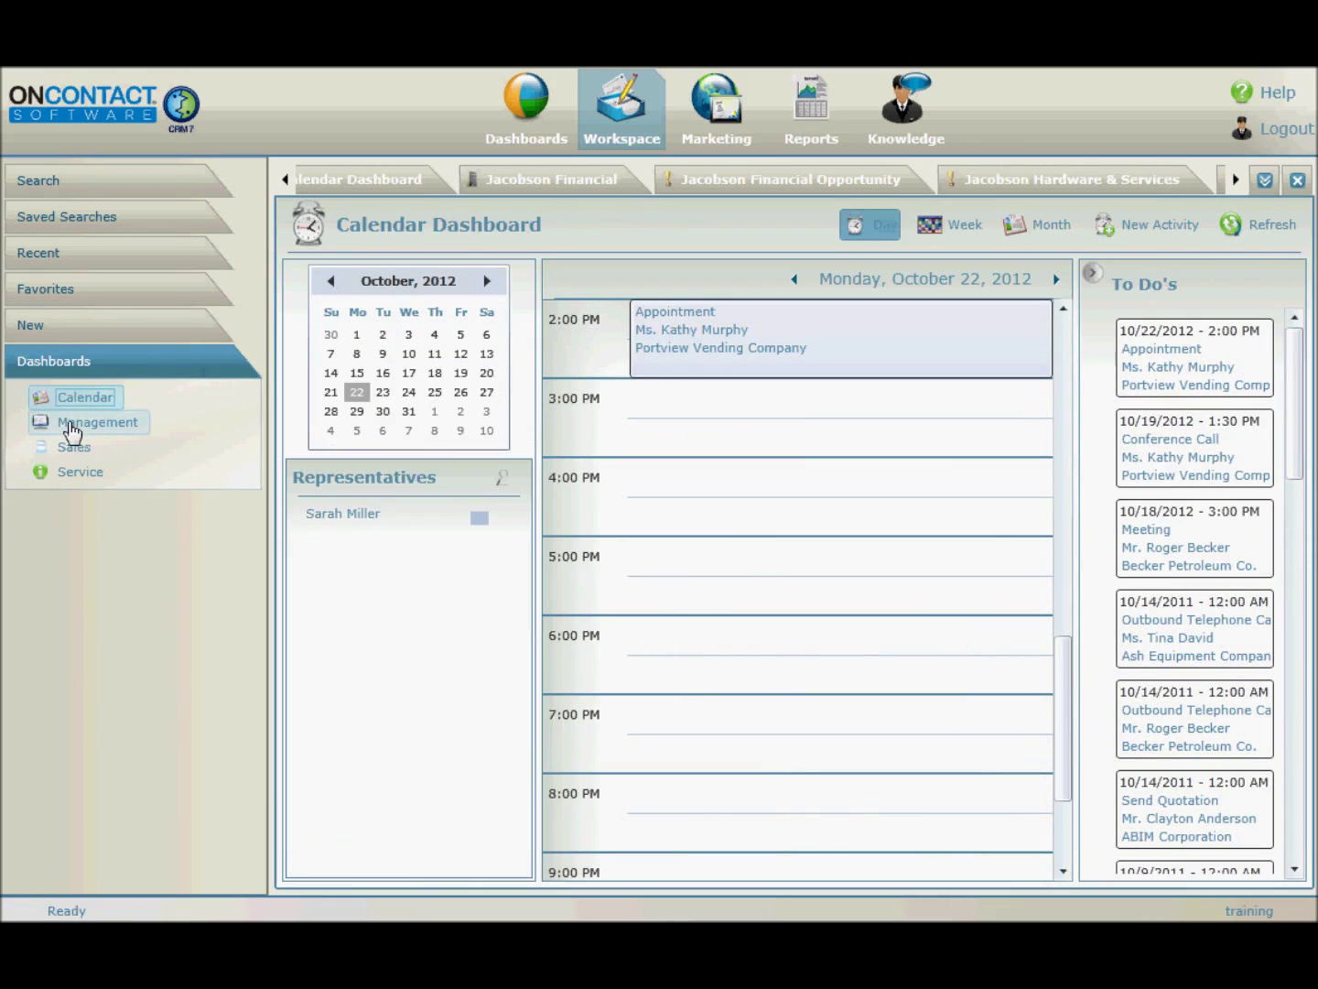
left_click(74, 426)
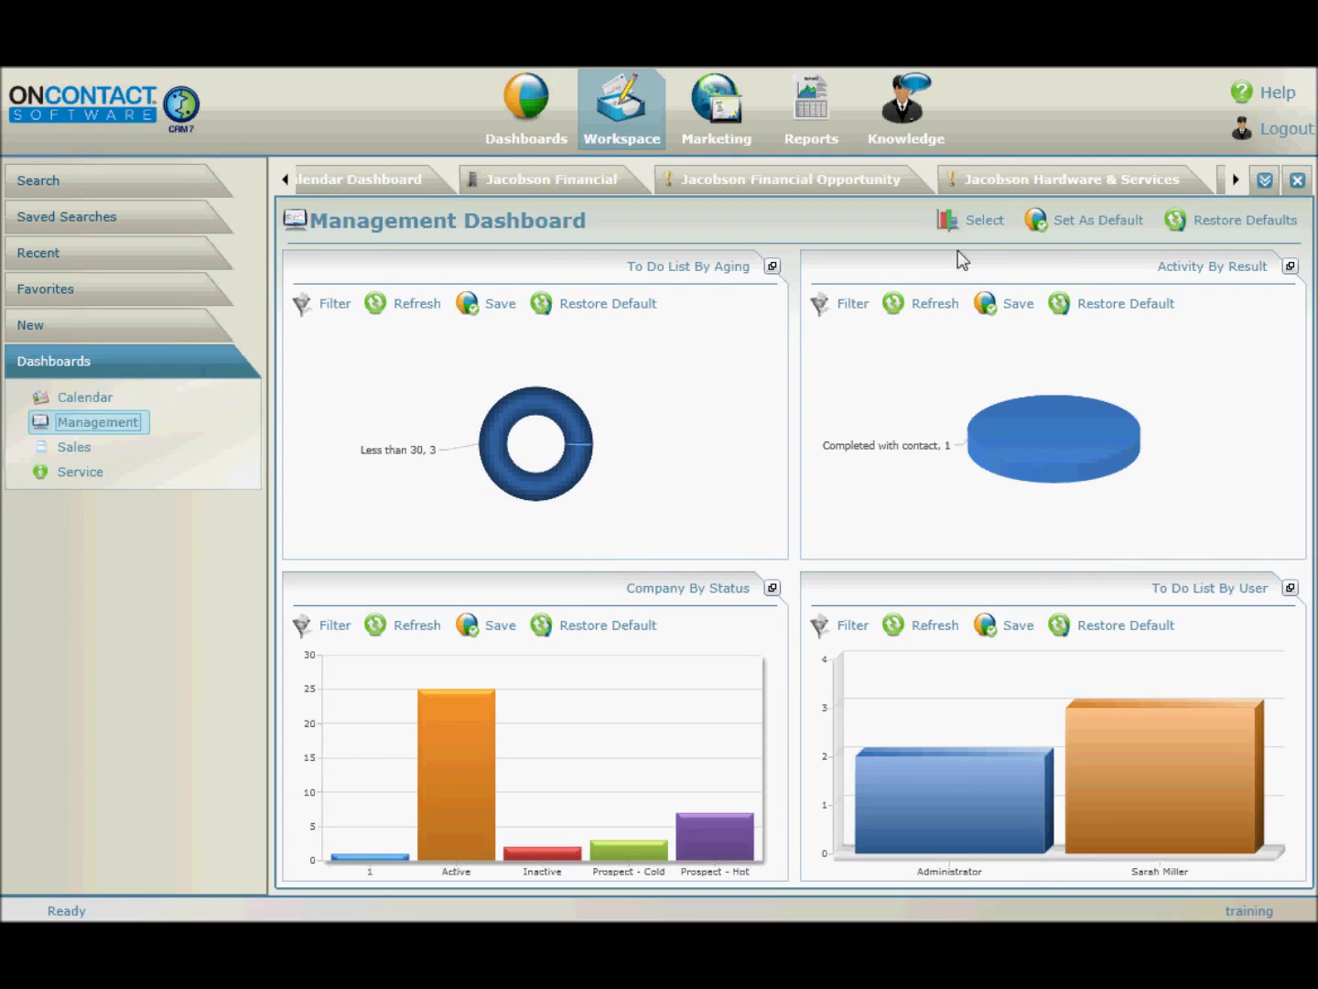
Replace the To Do List By Aging panel with User Status on the Management Dashboard and set the arrangement as default
left_click(983, 223)
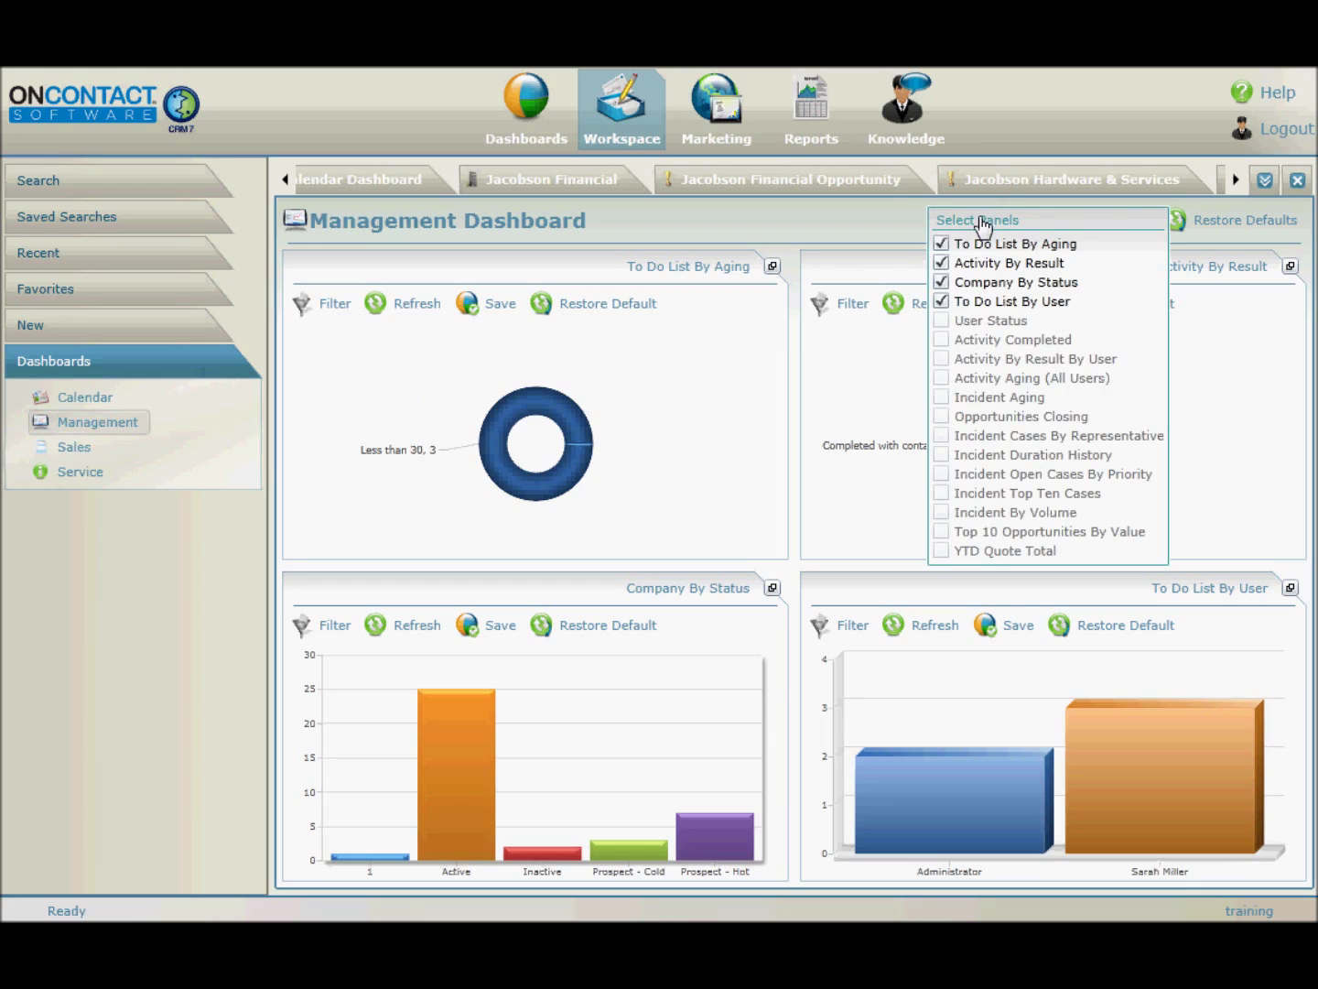
left_click(941, 243)
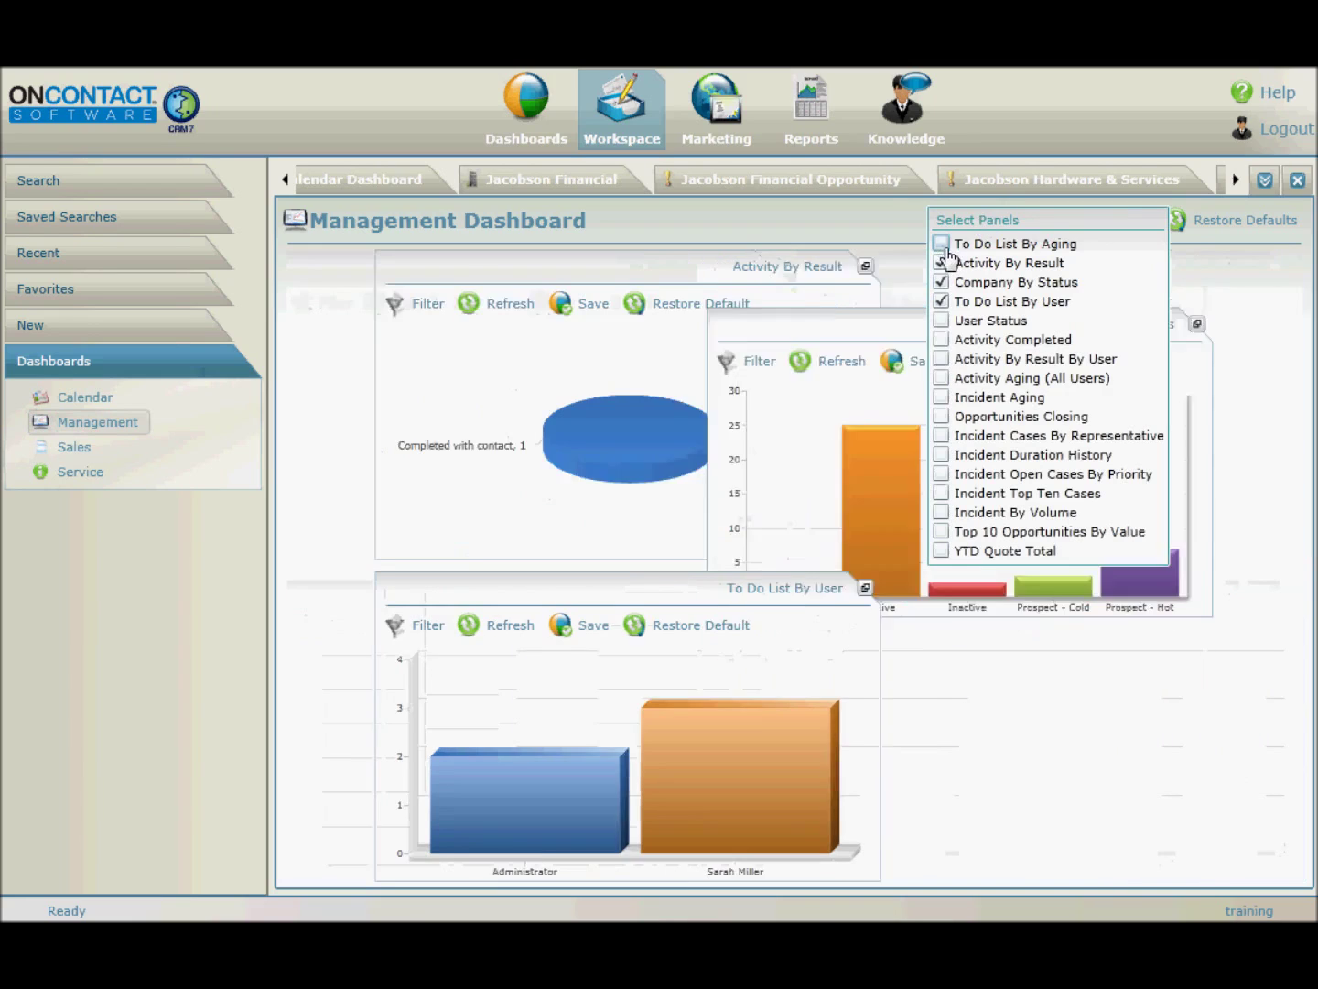
left_click(941, 320)
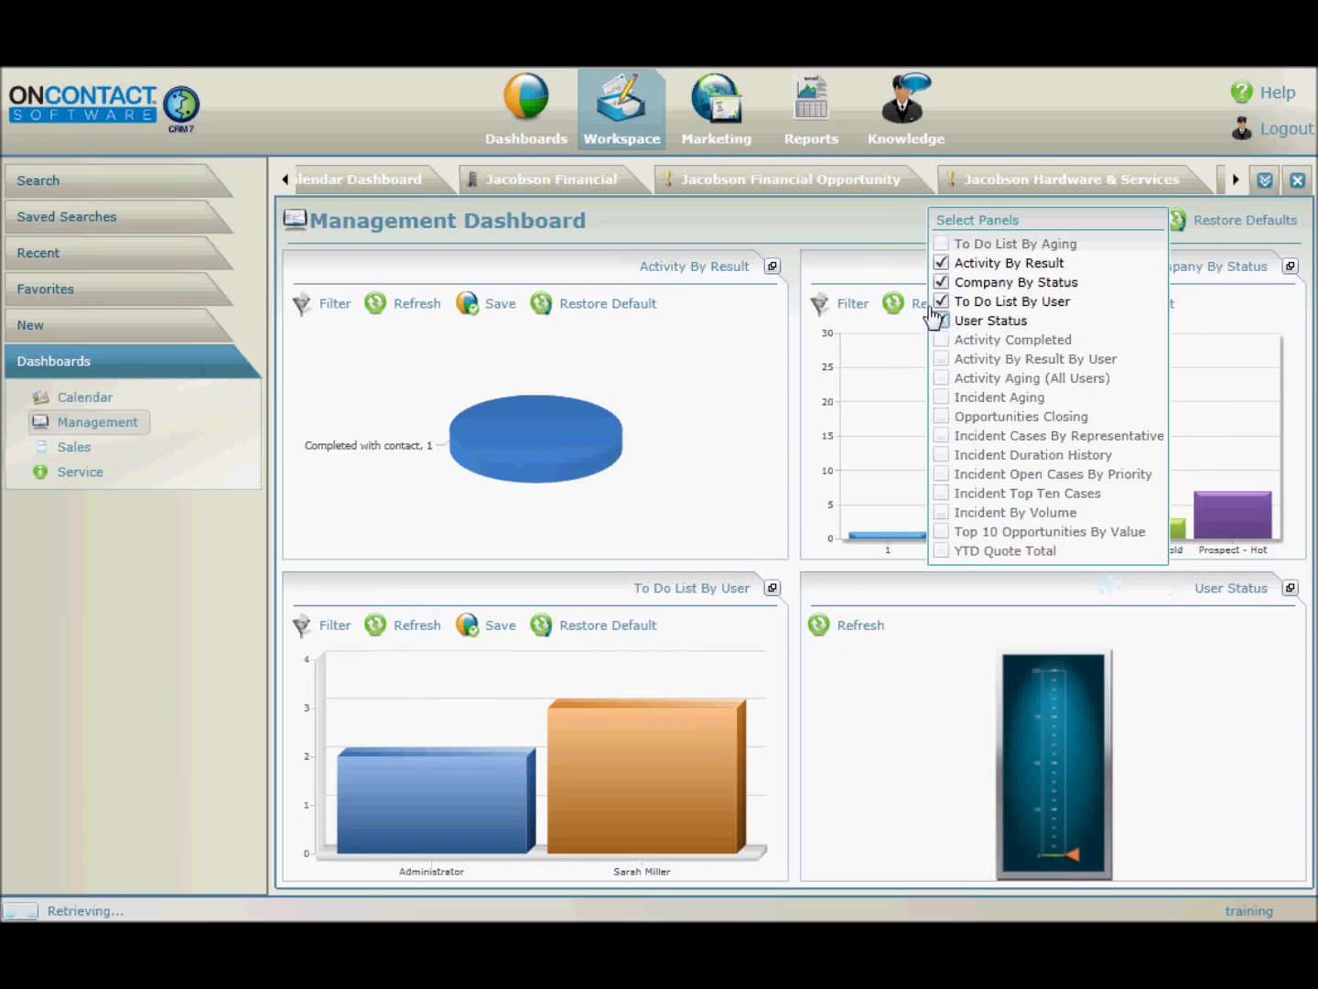
left_click(855, 220)
left_click(1064, 229)
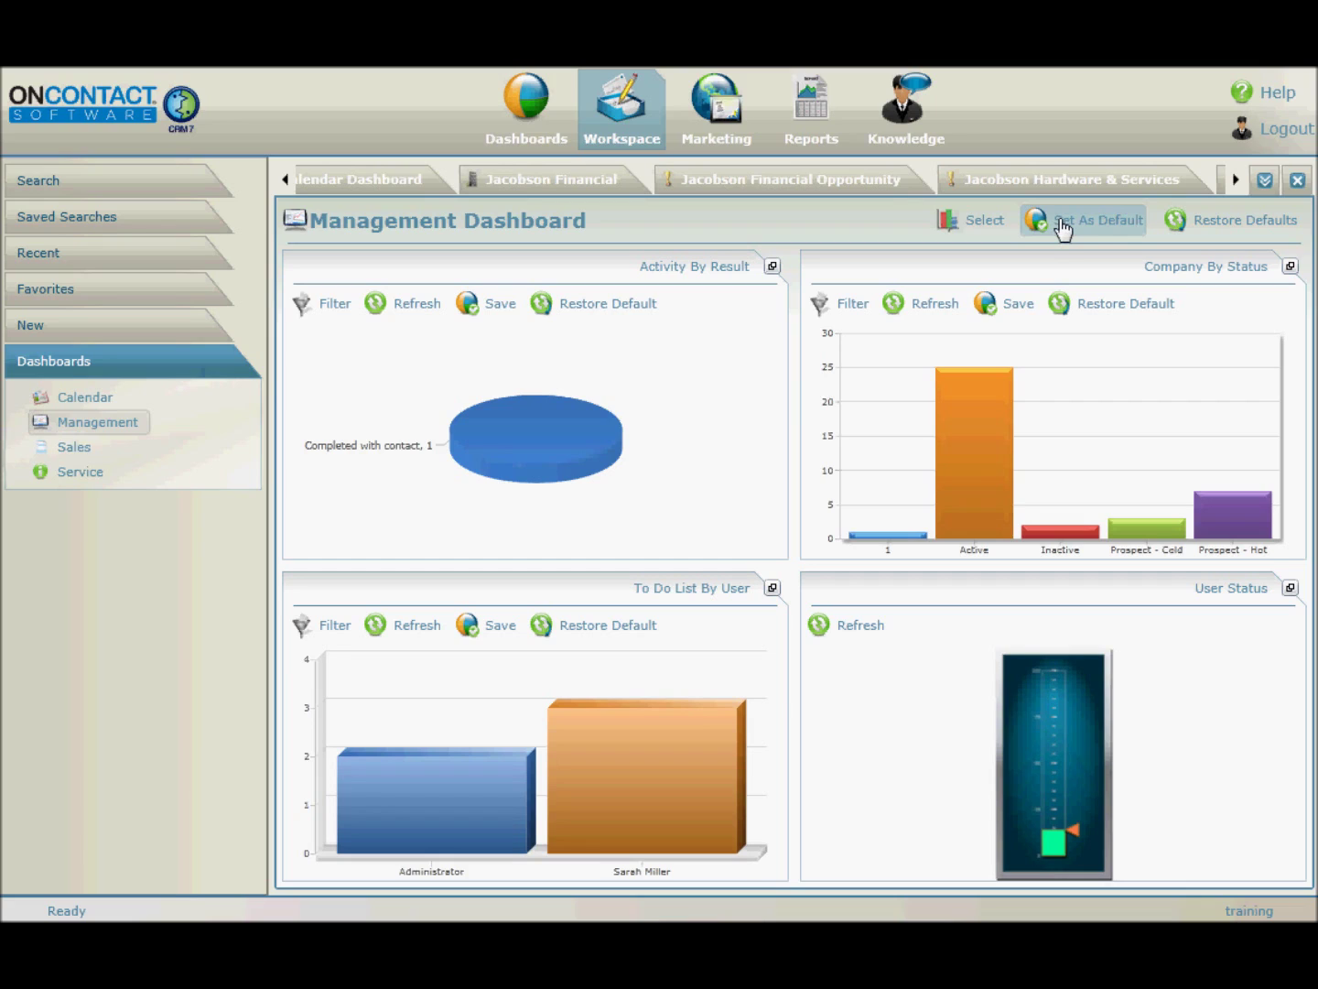
Drill into the Active companies from the Company By Status chart and return to the Management Dashboard through the list of open records
mouse_move(974, 426)
left_click(973, 425)
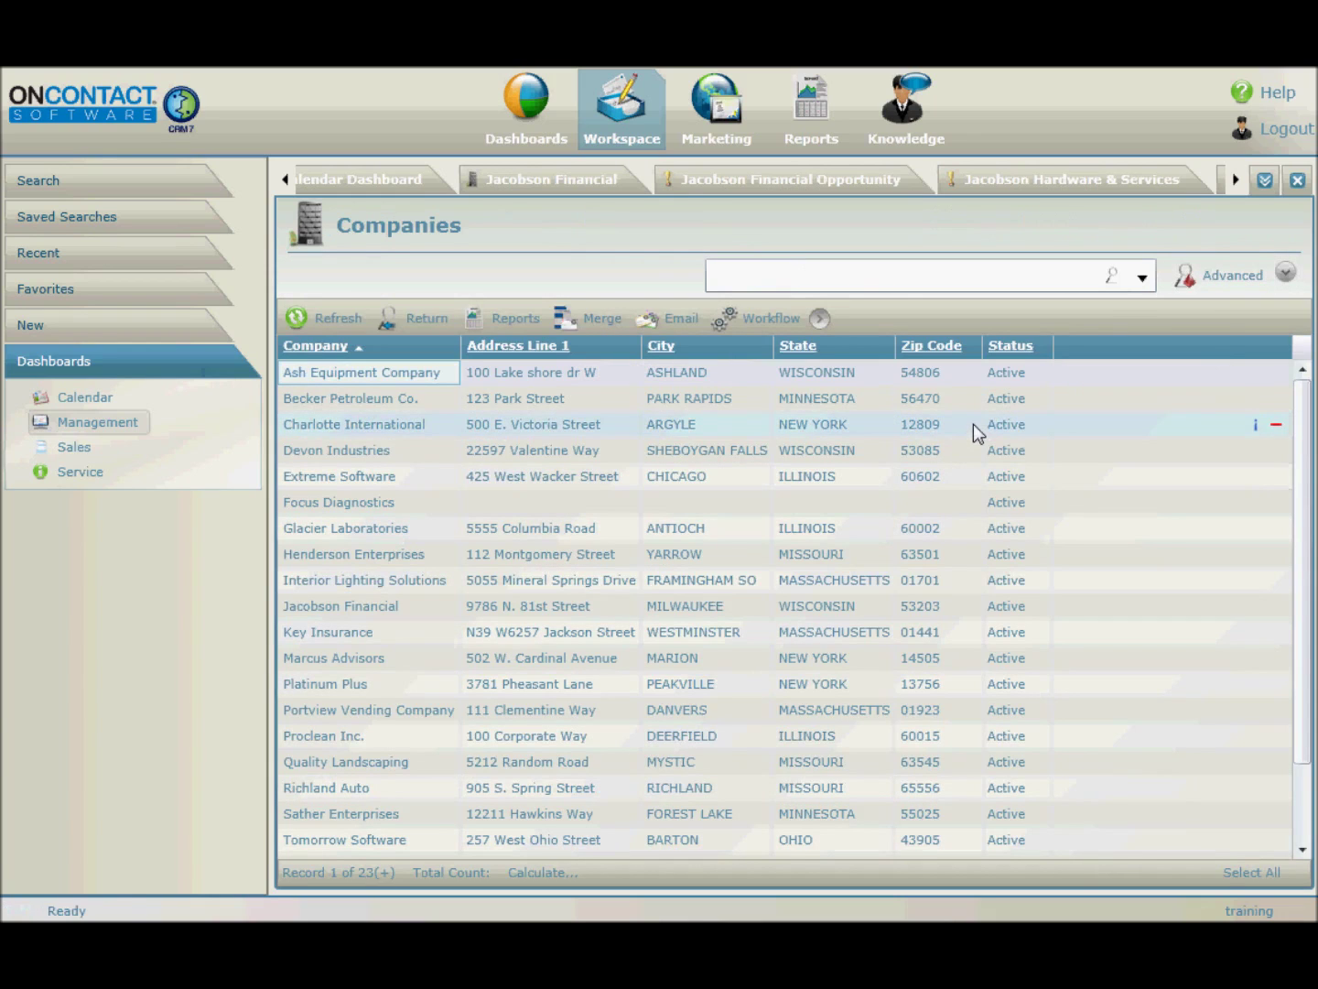
left_click(1262, 184)
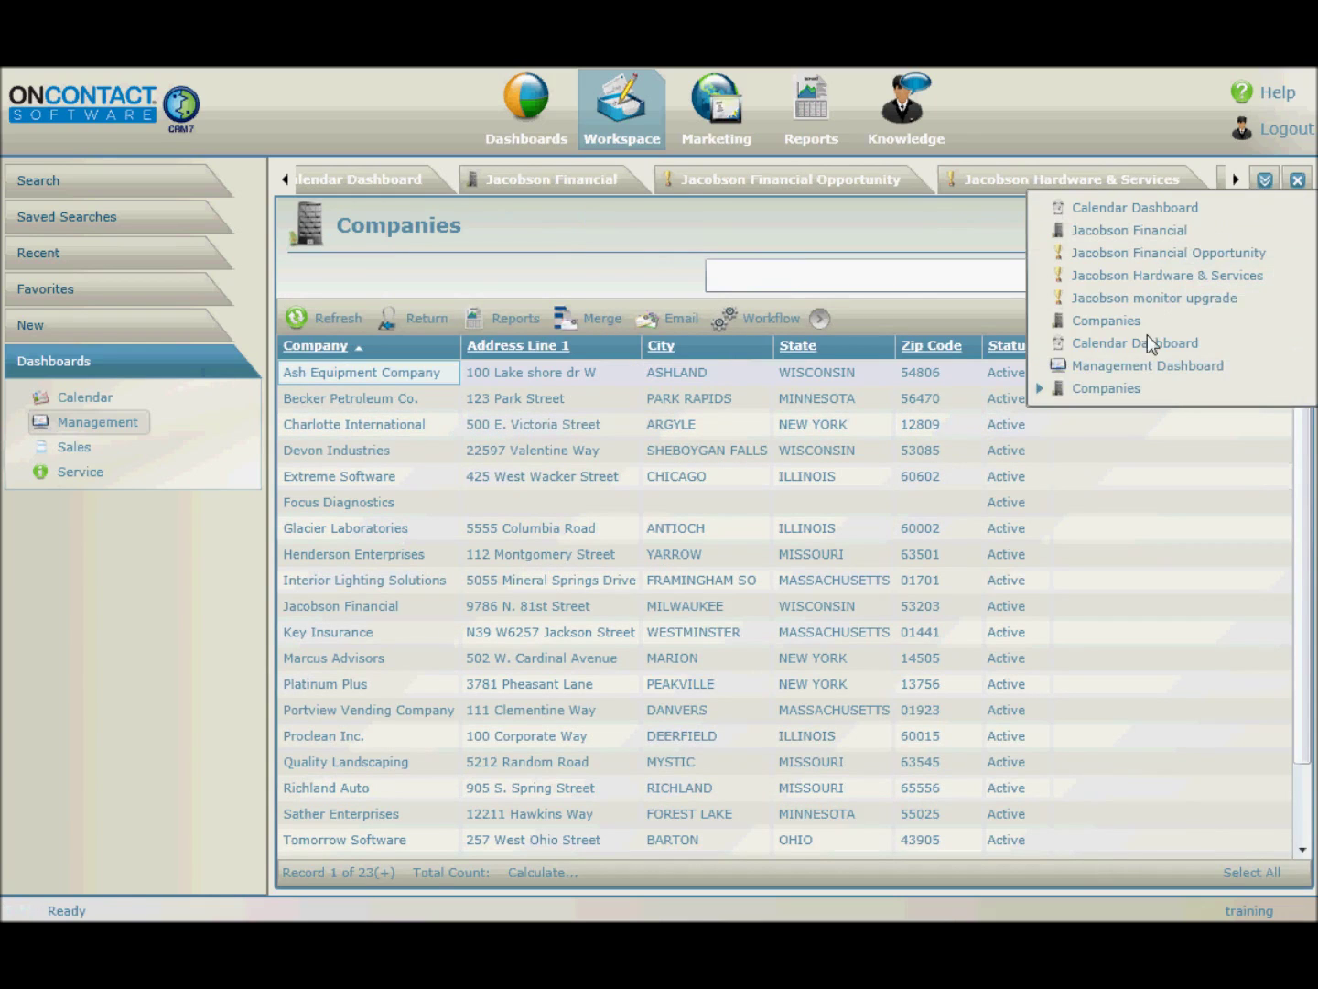
left_click(1136, 366)
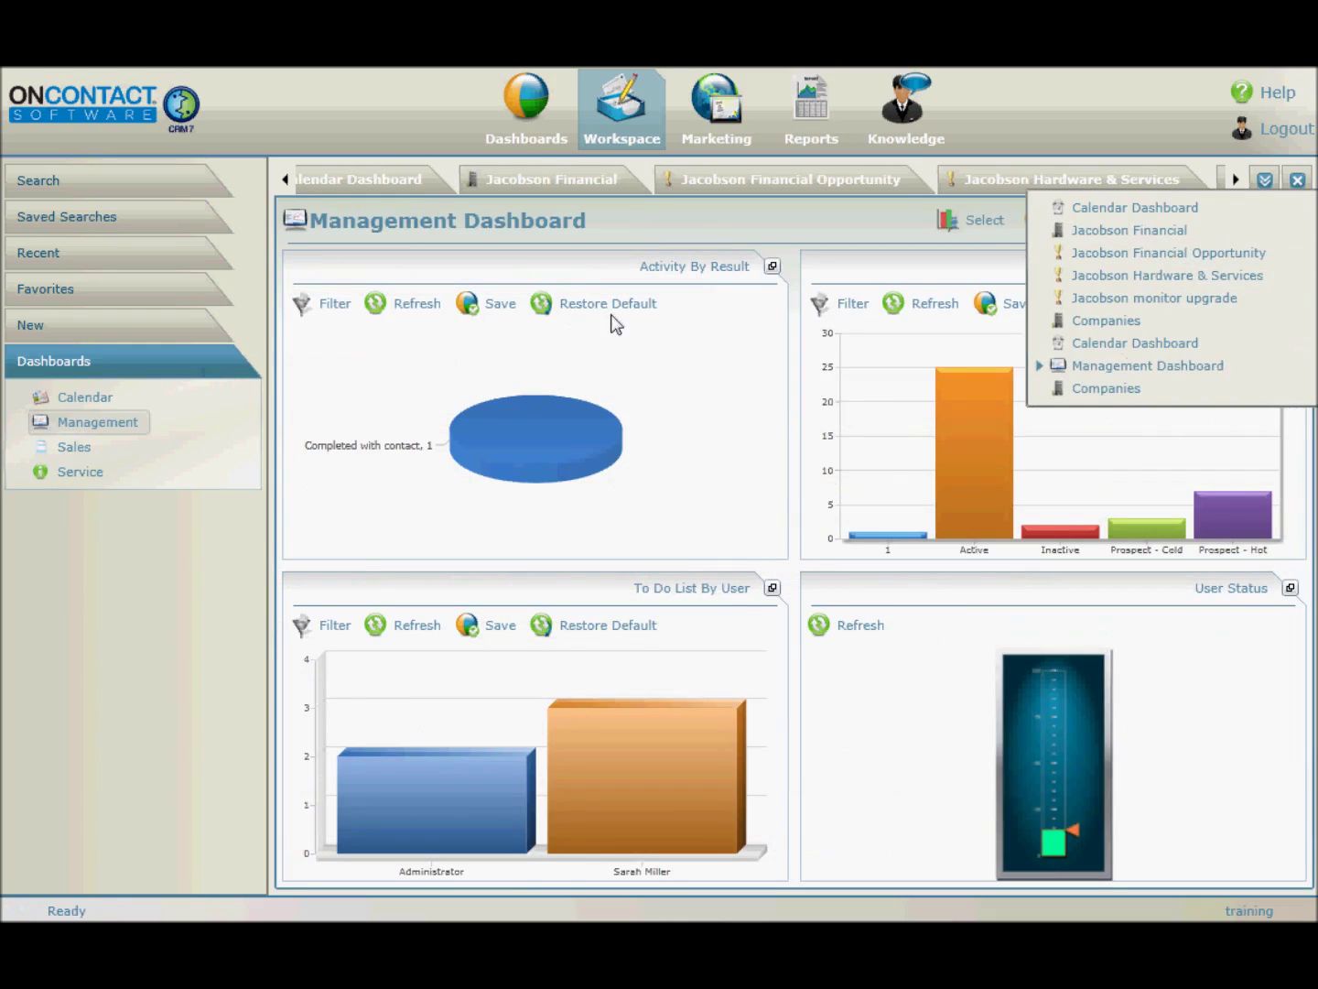
Examine the data filter conditions of the Activity By Result chart and close them without changes
left_click(325, 311)
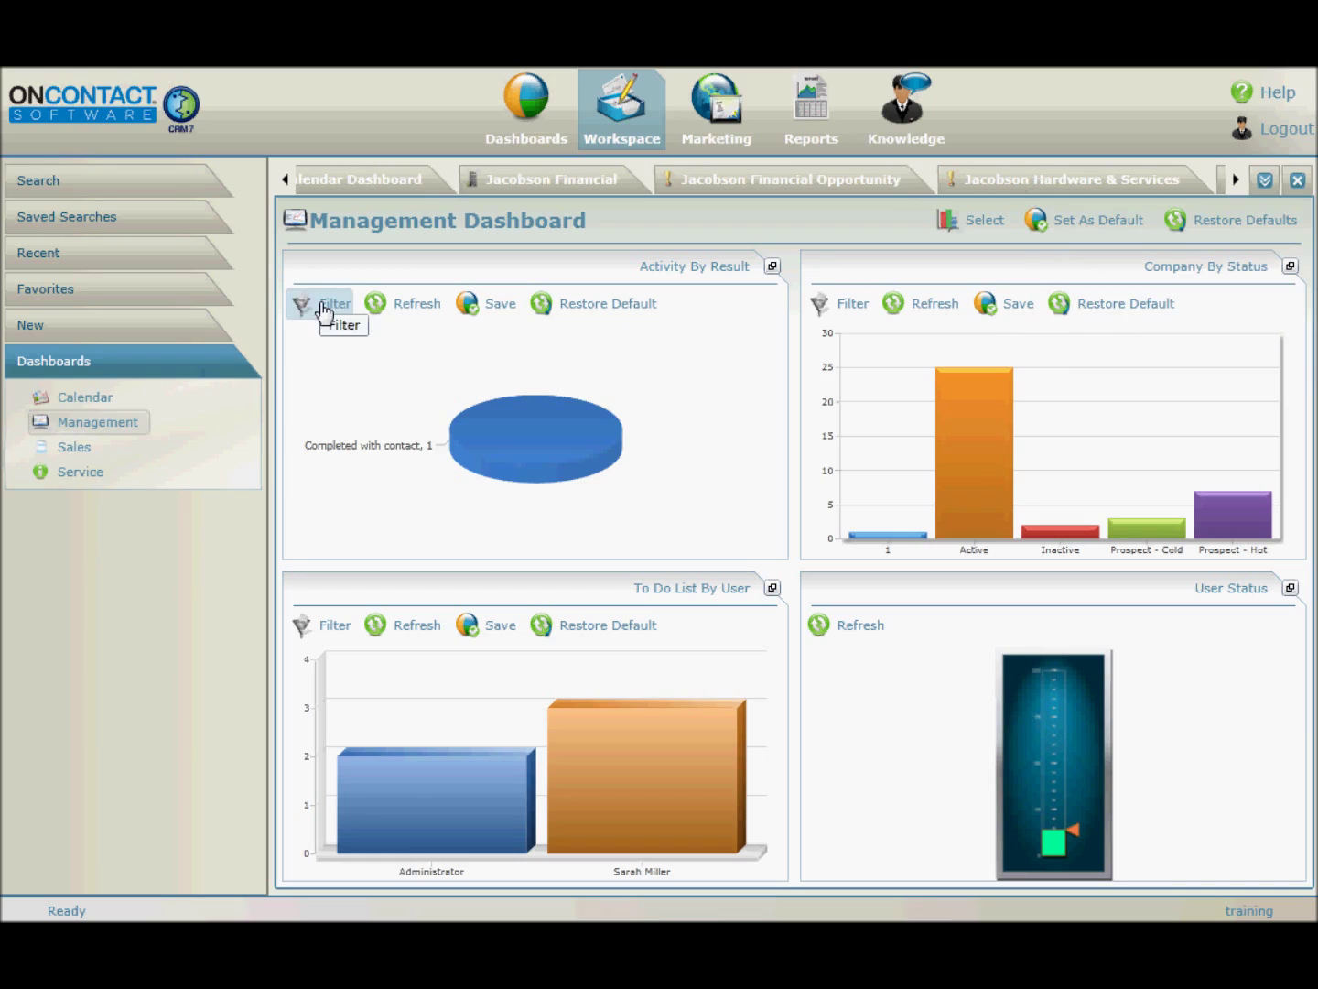
left_click(325, 312)
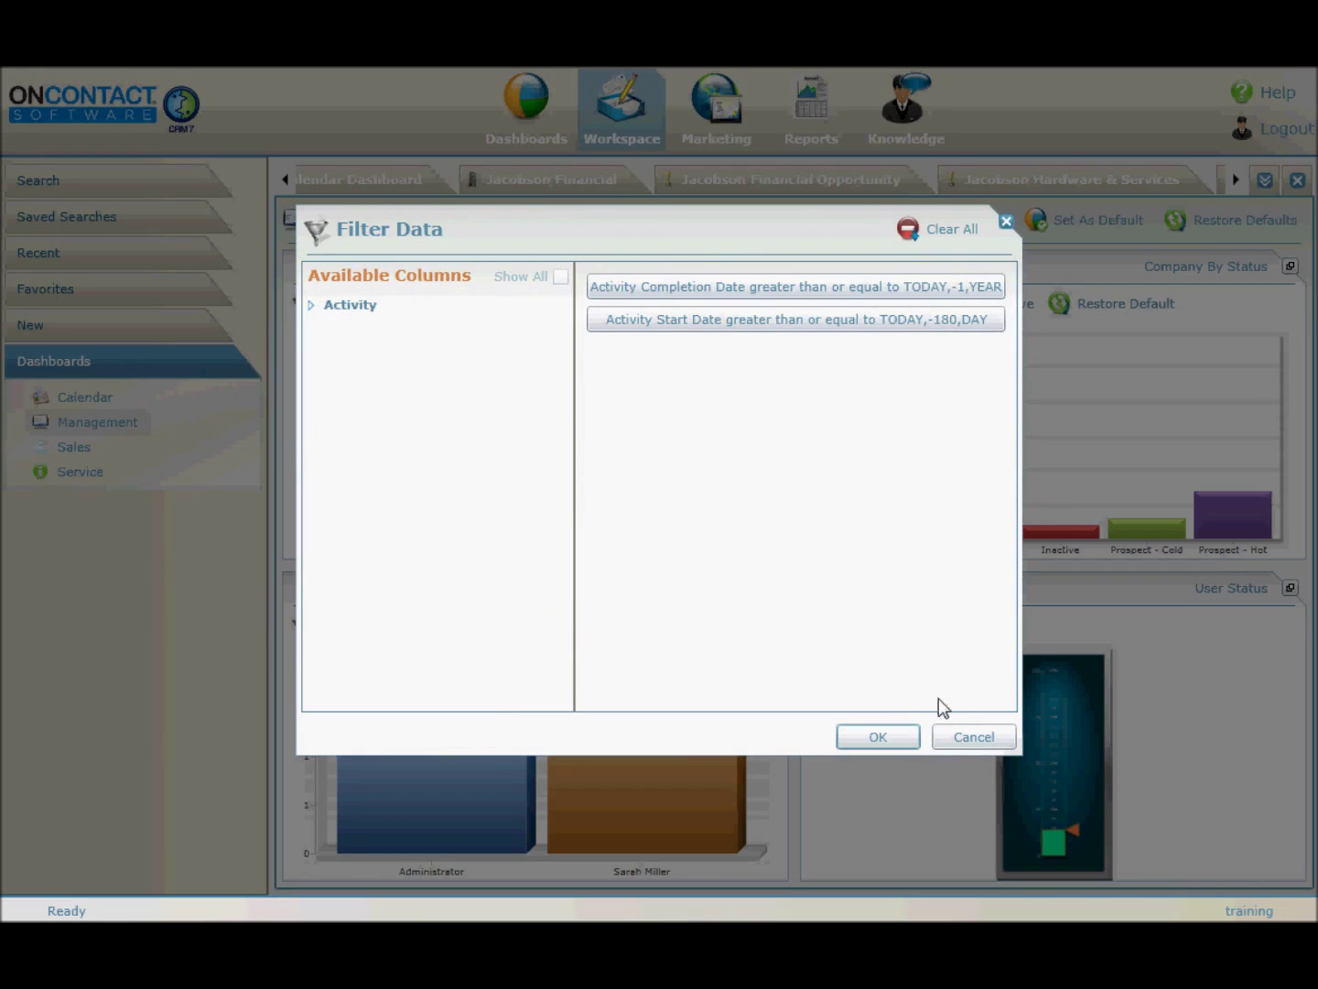
left_click(974, 737)
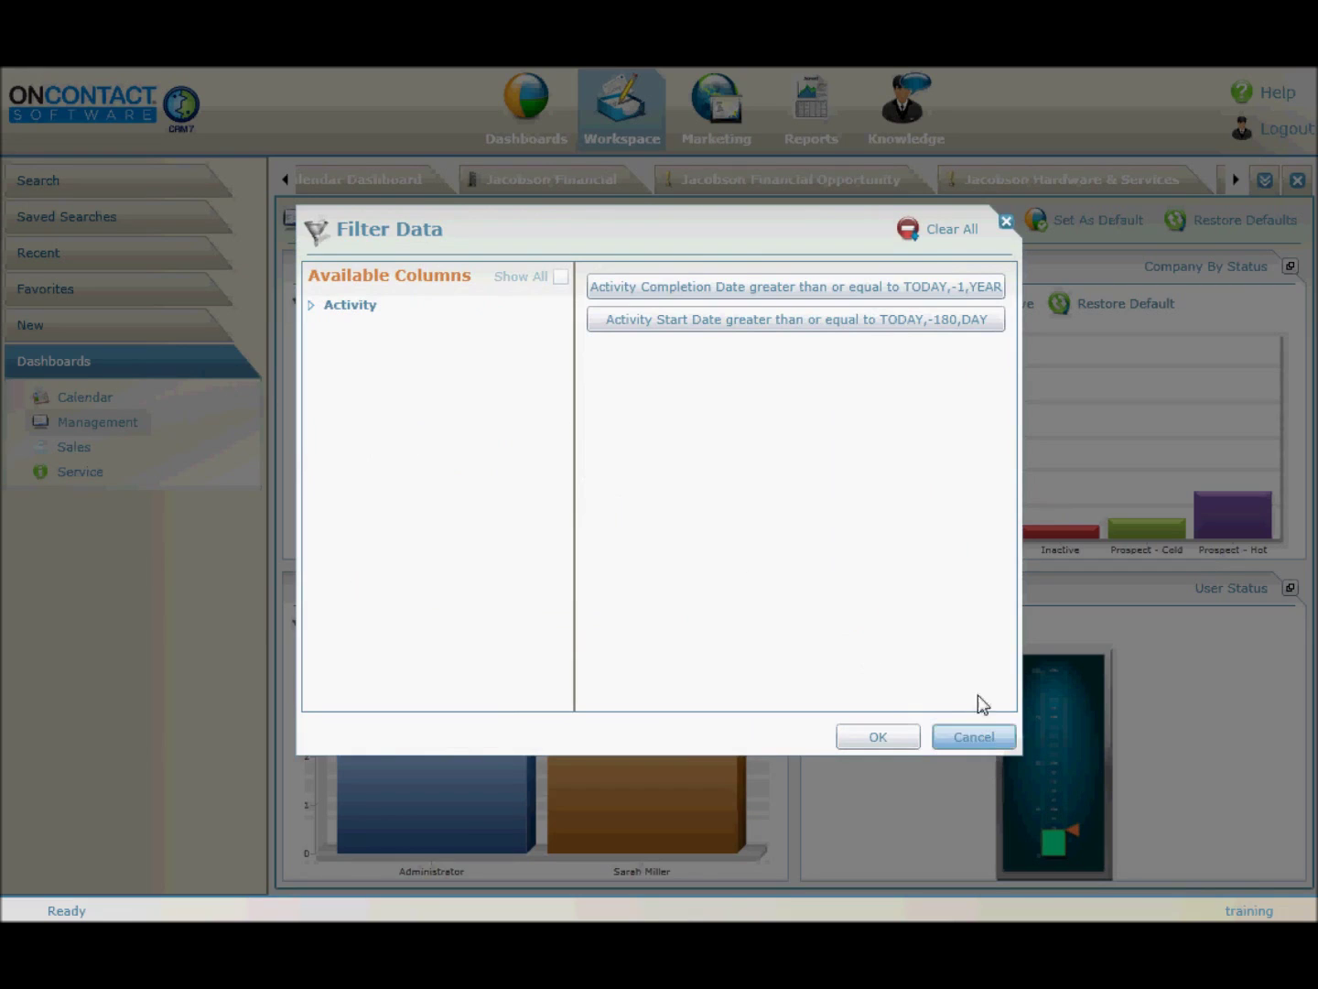